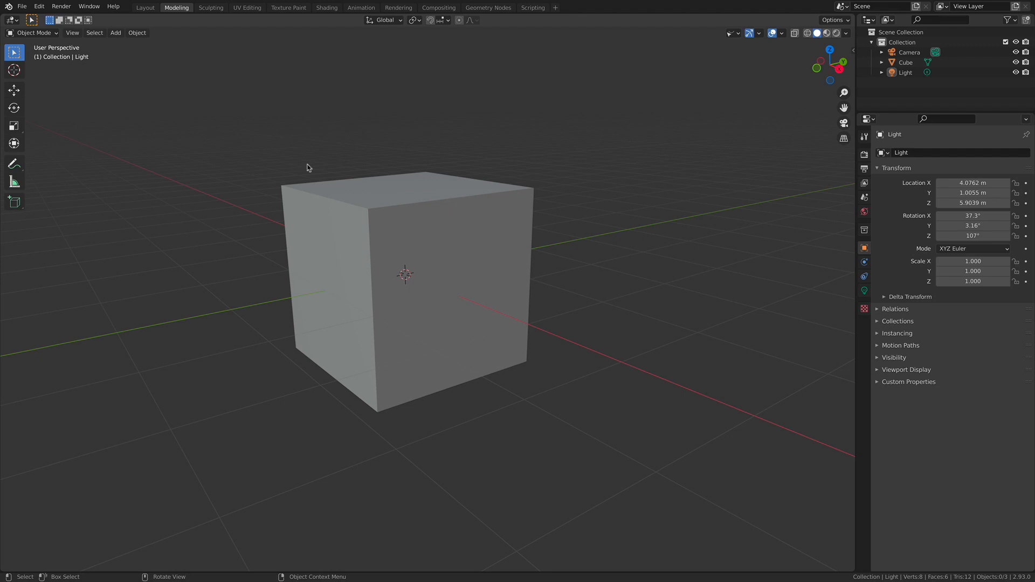
Add shark_layout_reference.jpg from the MODULE_01/HAMMERHEAD_SHARK folder to the scene as a reference image.
{"action": "middle_click_drag", "start_coordinate": [497, 190], "coordinate": [404, 194]}
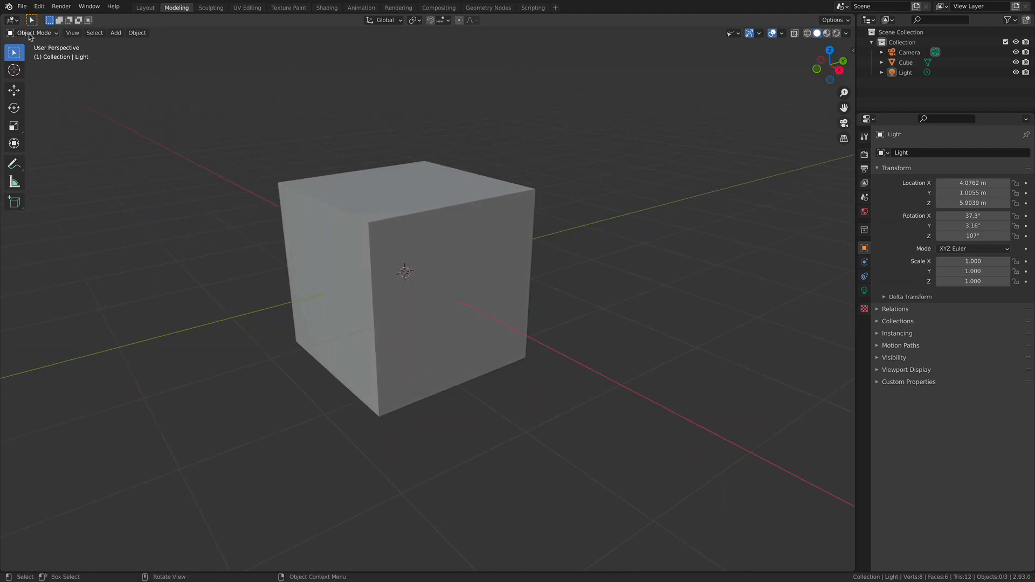
{"action": "left_click", "coordinate": [116, 33]}
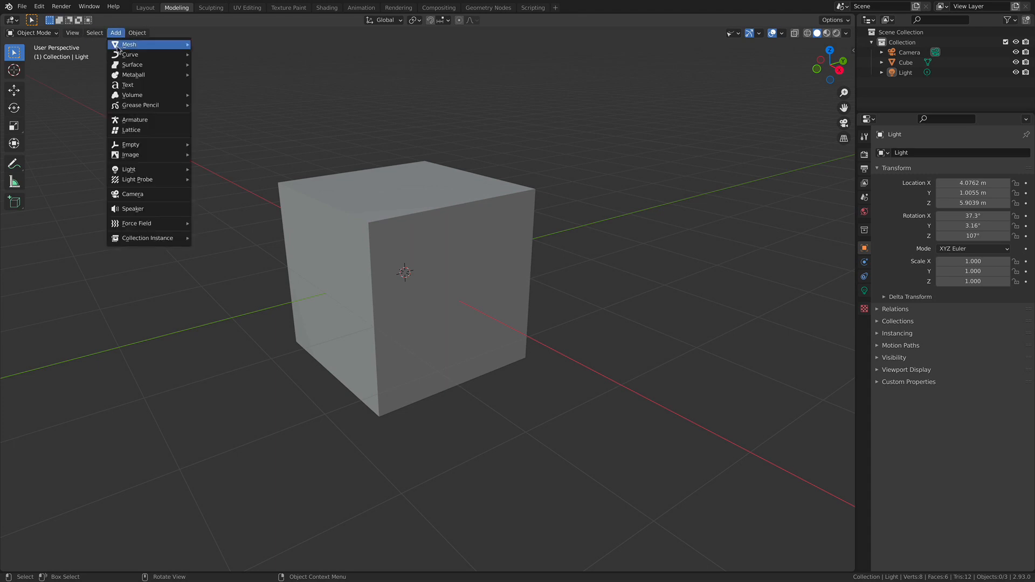
{"action": "mouse_move", "coordinate": [145, 156]}
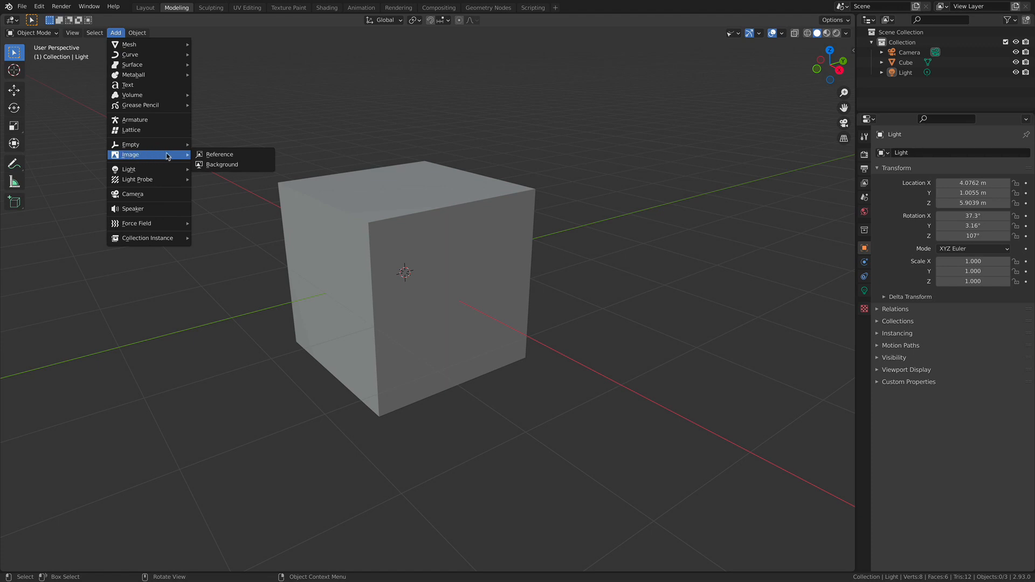
{"action": "left_click", "coordinate": [234, 156]}
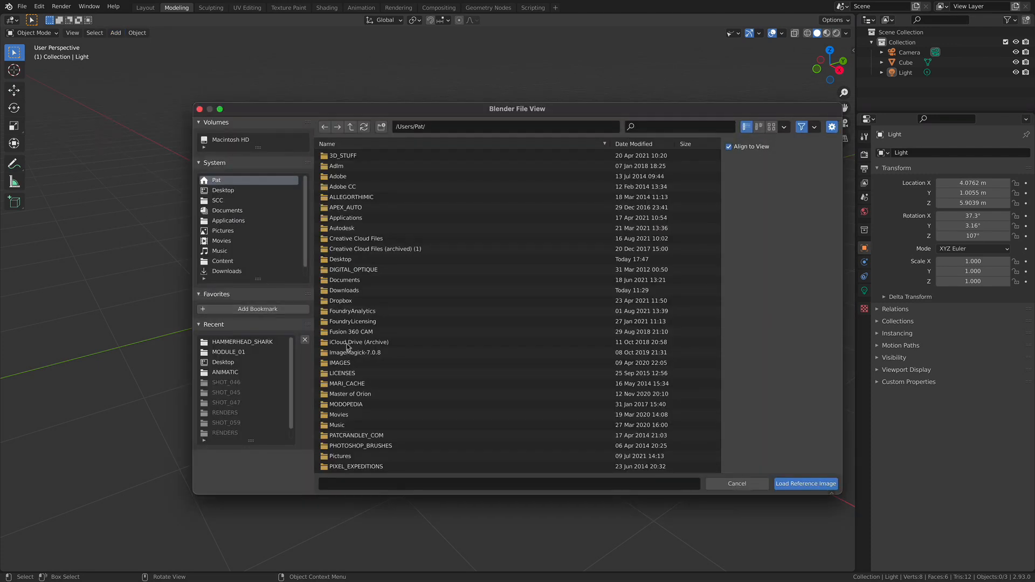
{"action": "left_click", "coordinate": [241, 204]}
{"action": "double_click", "coordinate": [366, 269]}
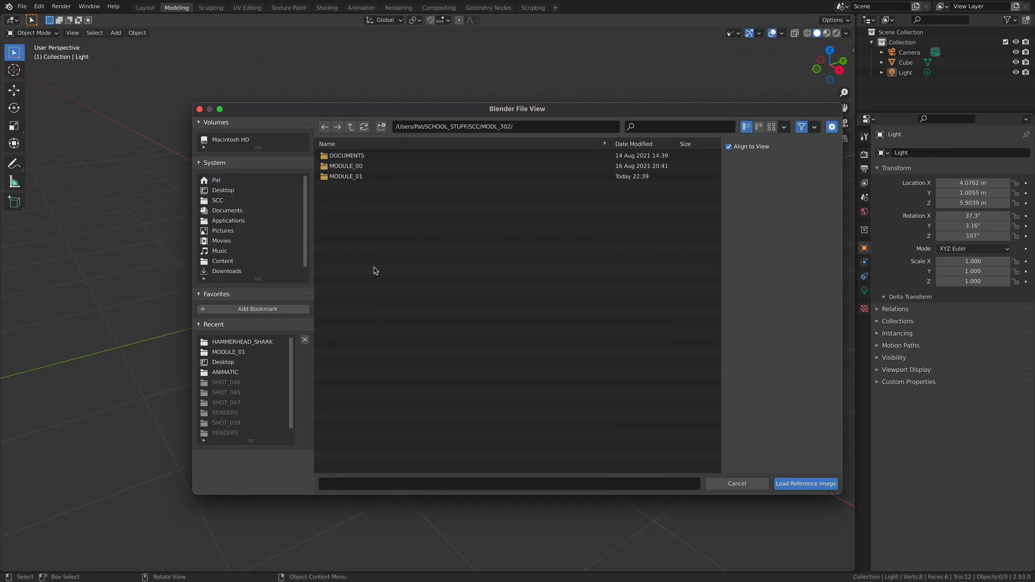
{"action": "left_click", "coordinate": [361, 177]}
{"action": "double_click", "coordinate": [361, 177]}
{"action": "double_click", "coordinate": [381, 157]}
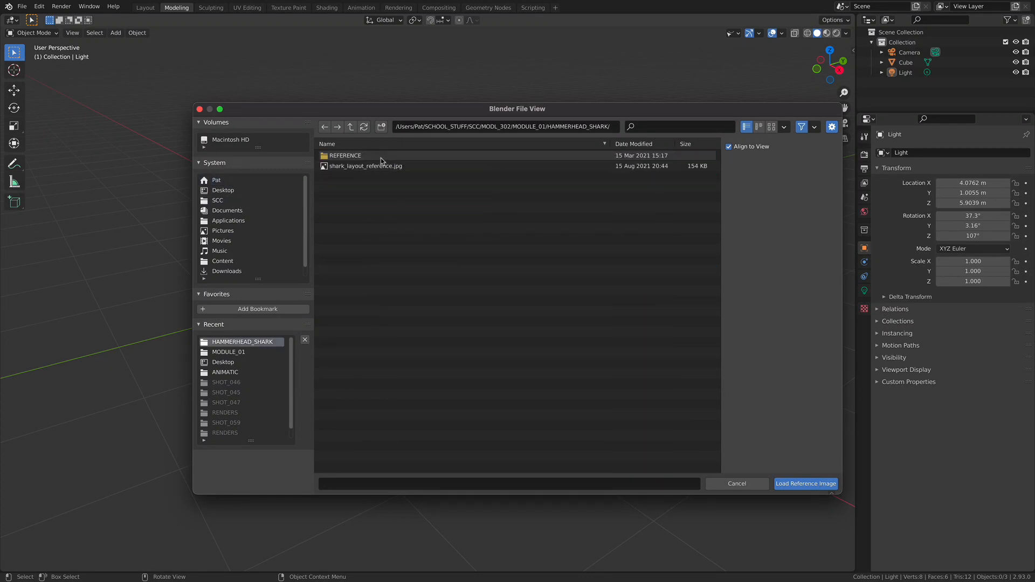
{"action": "left_click", "coordinate": [388, 166]}
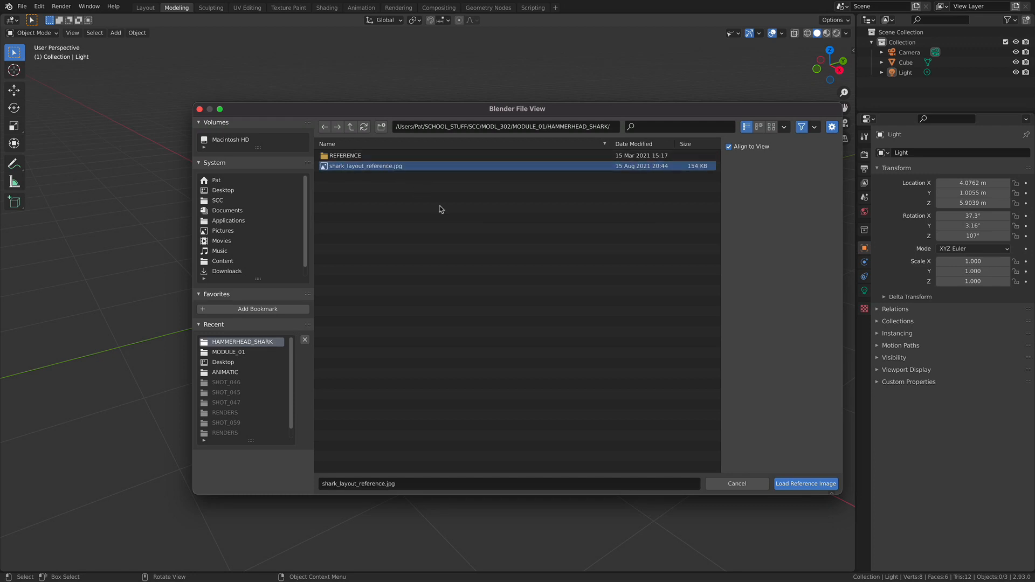
{"action": "left_click", "coordinate": [804, 483]}
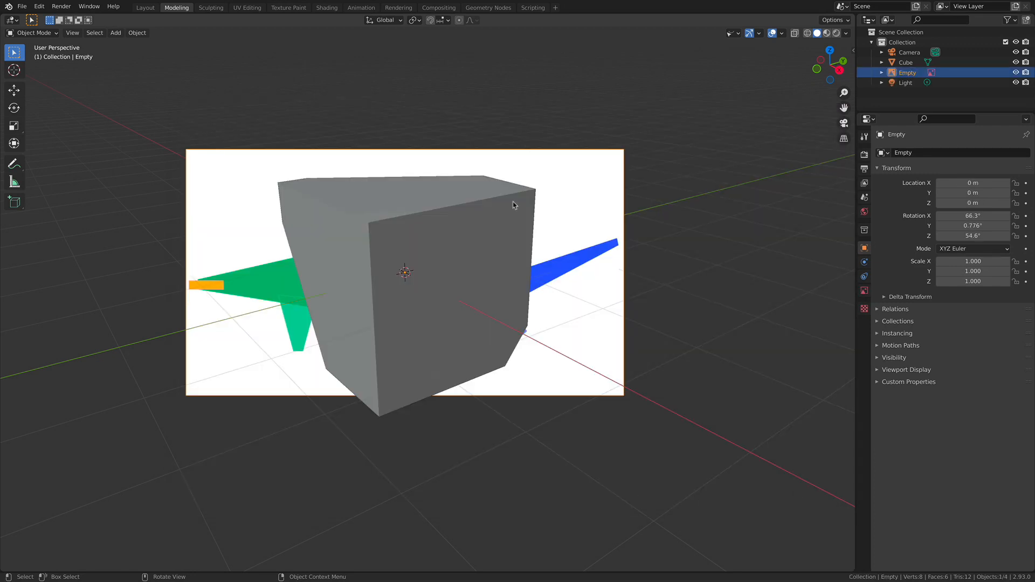
Hide the cube that blocks the reference image in the viewport.
{"action": "left_click", "coordinate": [1015, 63]}
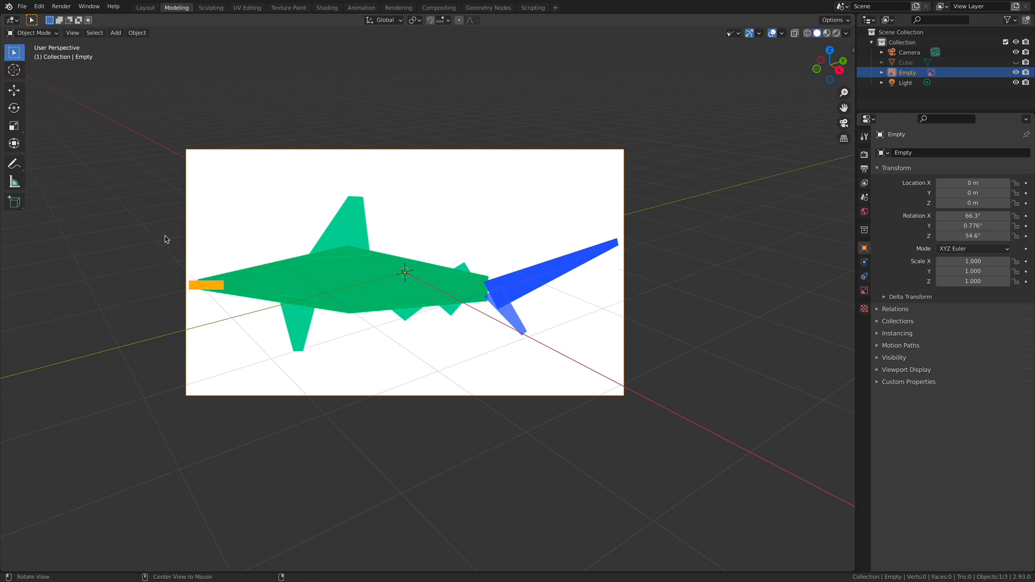
{"action": "left_click_drag", "start_coordinate": [156, 241], "coordinate": [211, 227], "text": "alt"}
{"action": "middle_click_drag", "start_coordinate": [328, 211], "coordinate": [381, 200], "text": "shift"}
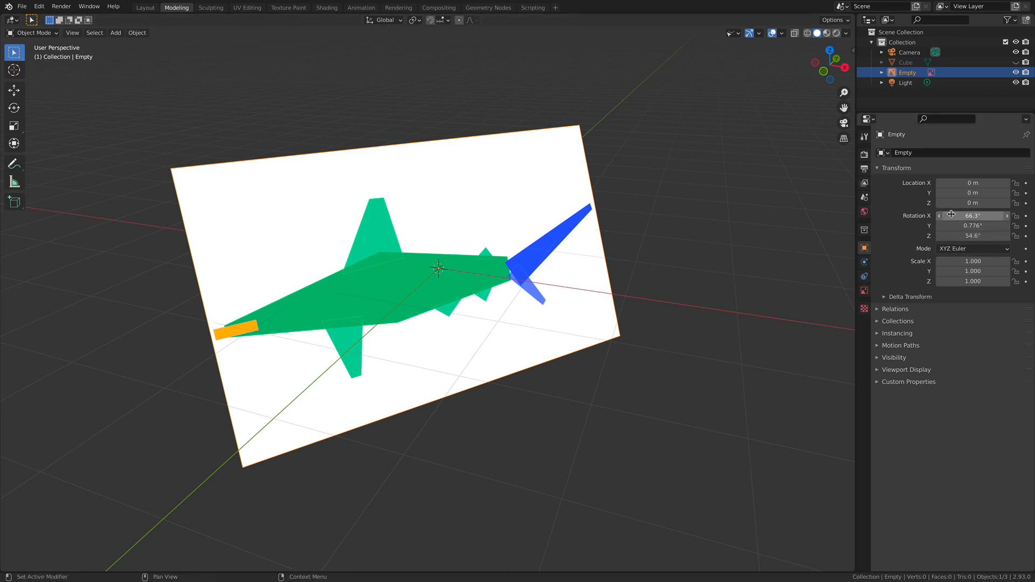
{"action": "mouse_move", "coordinate": [655, 215]}
{"action": "middle_mouse_down"}
{"action": "mouse_move", "coordinate": [453, 209]}
{"action": "mouse_move", "coordinate": [663, 226]}
{"action": "mouse_move", "coordinate": [595, 337]}
{"action": "mouse_move", "coordinate": [649, 196]}
{"action": "middle_mouse_up"}
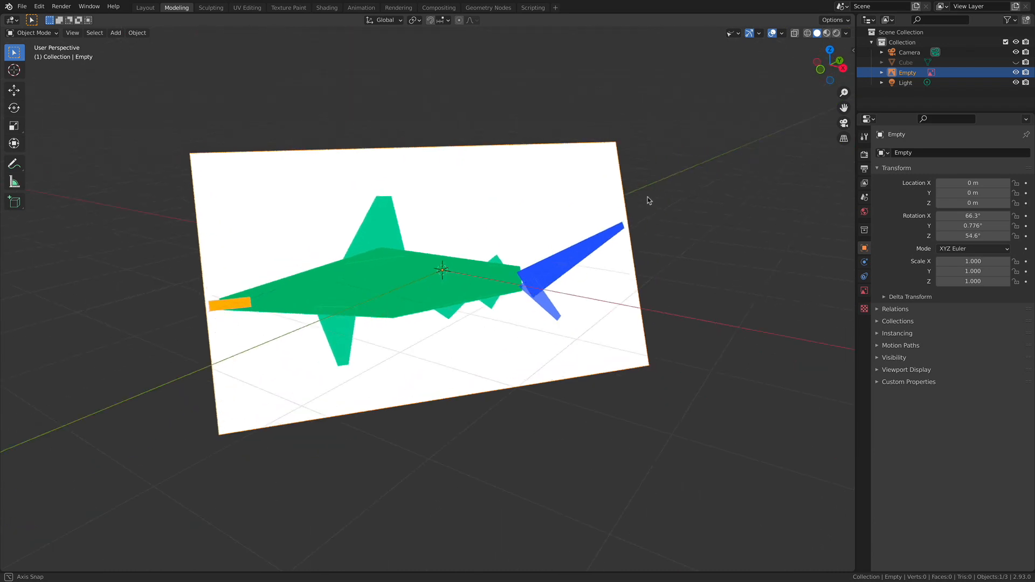
Set the reference image's rotation to 0° on the X, Y and Z axes.
{"action": "left_click", "coordinate": [986, 216]}
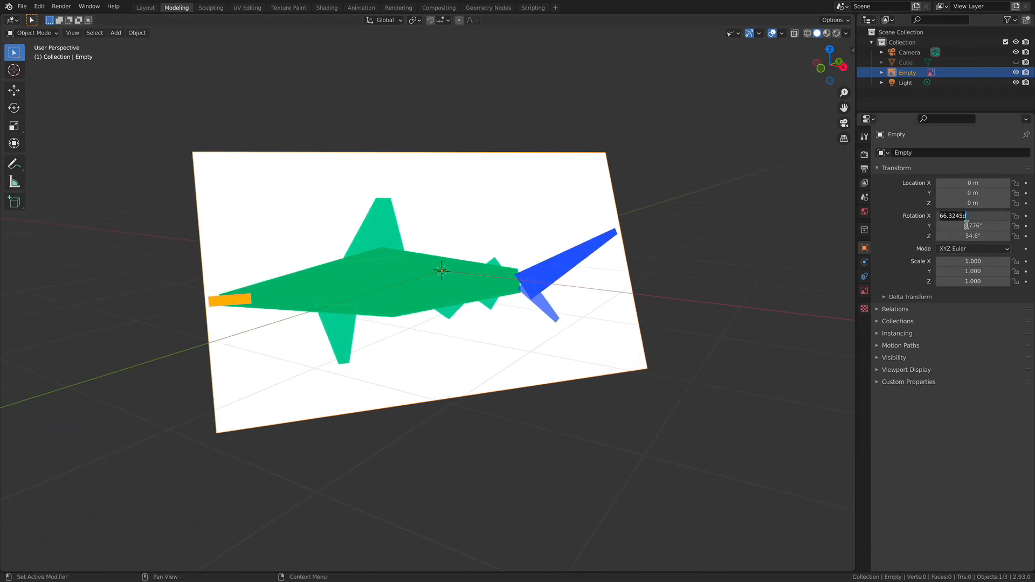
{"action": "type", "text": "0"}
{"action": "key", "text": "Tab"}
{"action": "type", "text": "0"}
{"action": "key", "text": "Tab"}
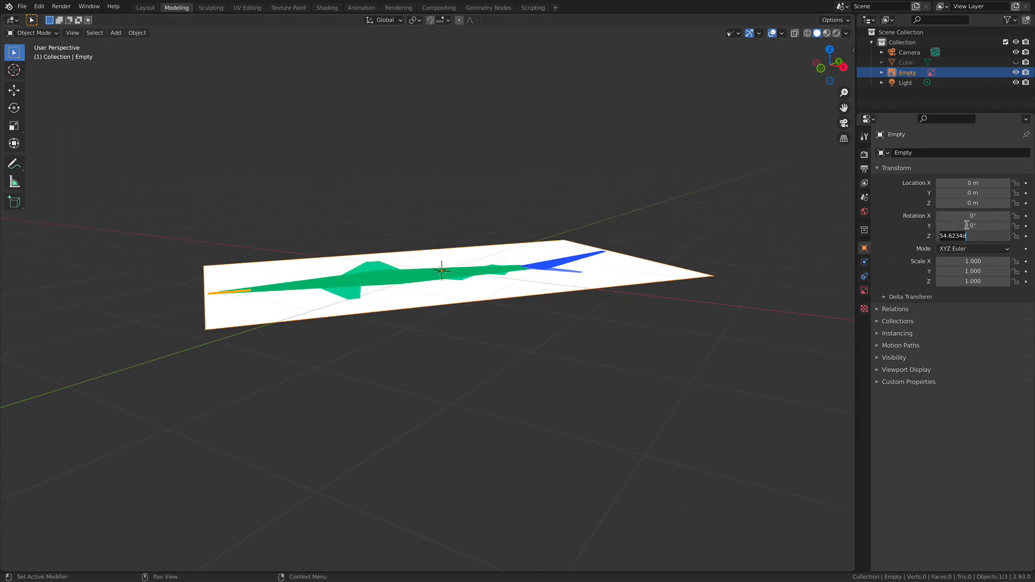
{"action": "type", "text": "0"}
{"action": "key", "text": "Return"}
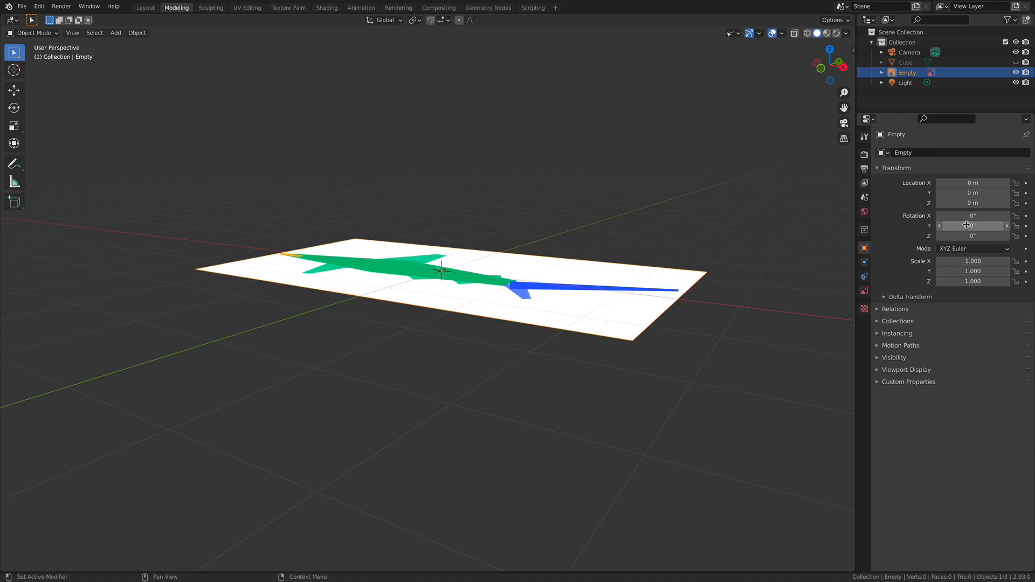
Reselect the reference image and switch the 3D viewport to quad view.
{"action": "left_click", "coordinate": [422, 182]}
{"action": "middle_click_drag", "start_coordinate": [423, 182], "coordinate": [394, 271]}
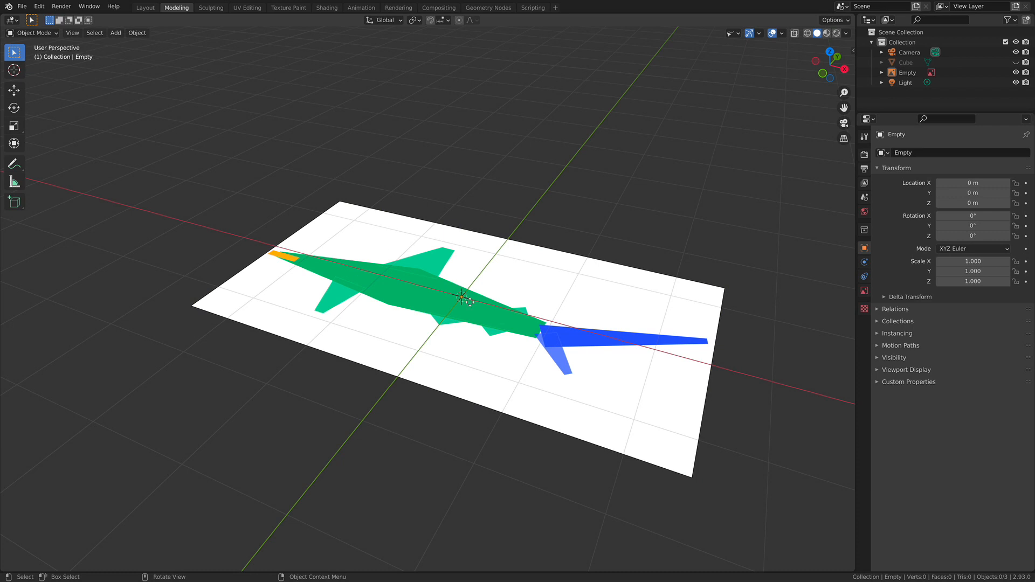
{"action": "middle_click_drag", "start_coordinate": [520, 317], "coordinate": [477, 272], "text": "shift"}
{"action": "mouse_move", "coordinate": [394, 256]}
{"action": "middle_mouse_down"}
{"action": "mouse_move", "coordinate": [431, 275]}
{"action": "mouse_move", "coordinate": [392, 255]}
{"action": "middle_mouse_up"}
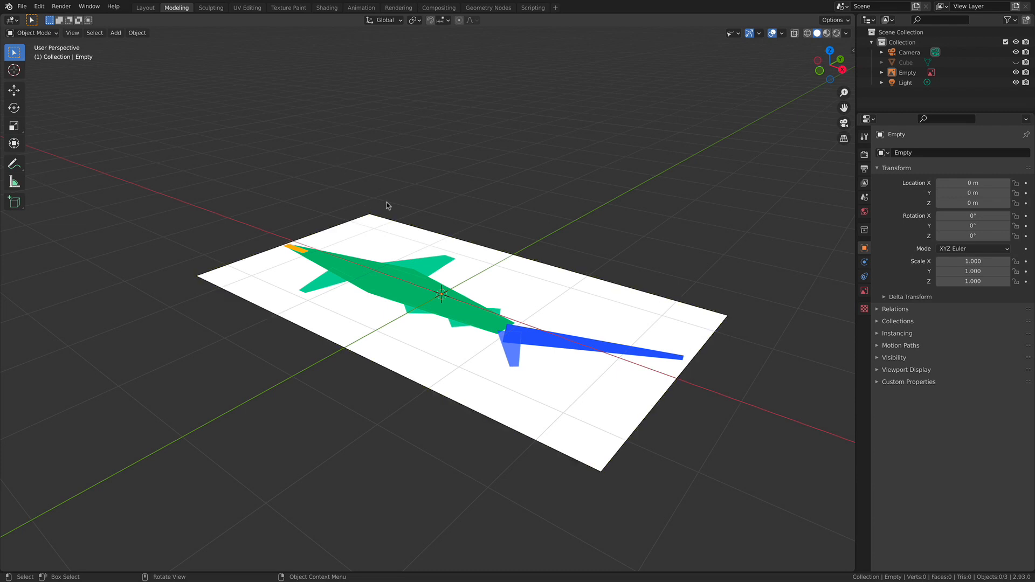
{"action": "left_click_drag", "start_coordinate": [476, 263], "coordinate": [487, 272], "text": "alt"}
{"action": "left_click", "coordinate": [501, 289]}
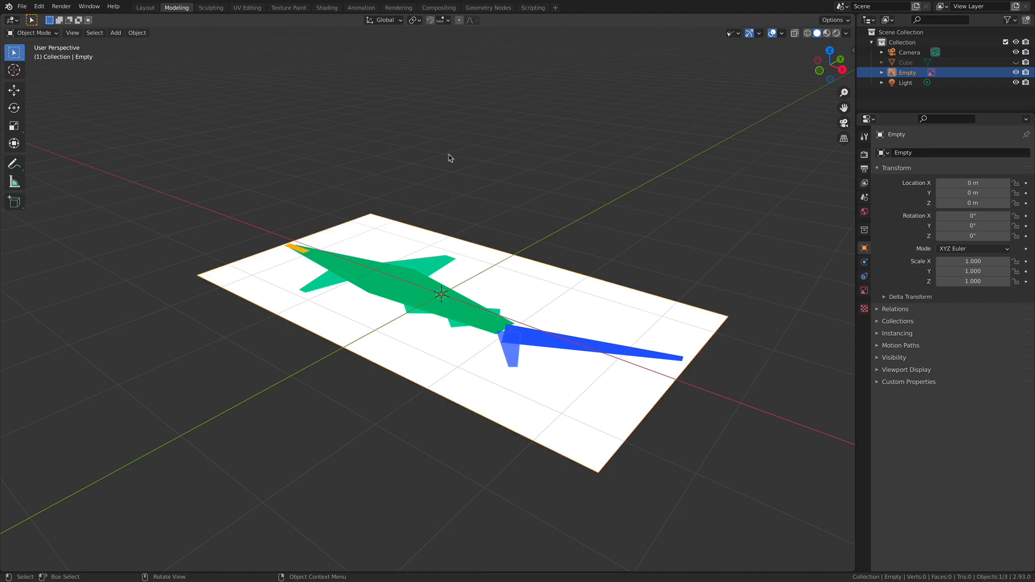
{"action": "mouse_move", "coordinate": [237, 146]}
{"action": "middle_mouse_down"}
{"action": "mouse_move", "coordinate": [273, 159]}
{"action": "mouse_move", "coordinate": [234, 155]}
{"action": "middle_mouse_up"}
{"action": "left_click", "coordinate": [73, 33]}
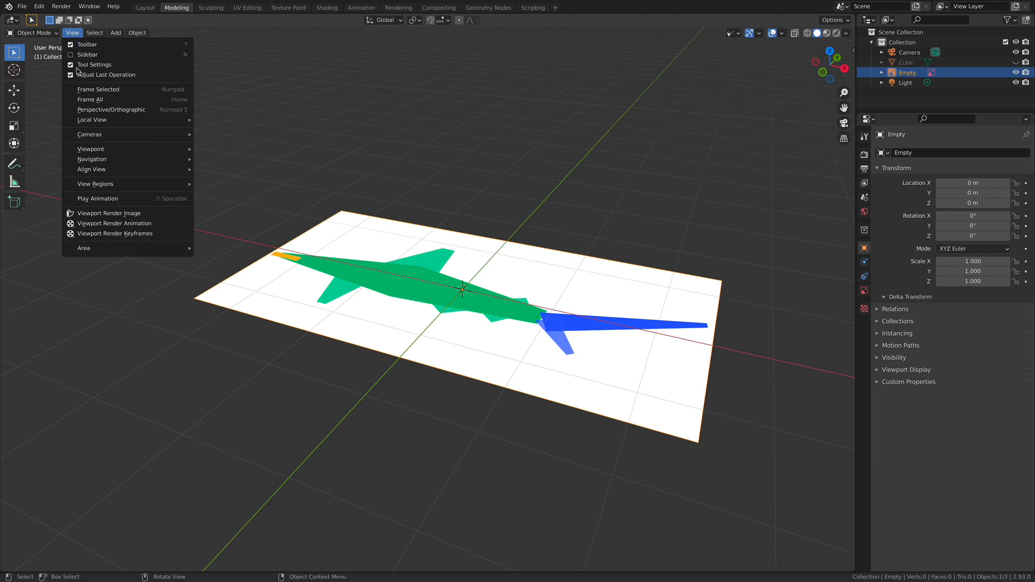
{"action": "mouse_move", "coordinate": [91, 249]}
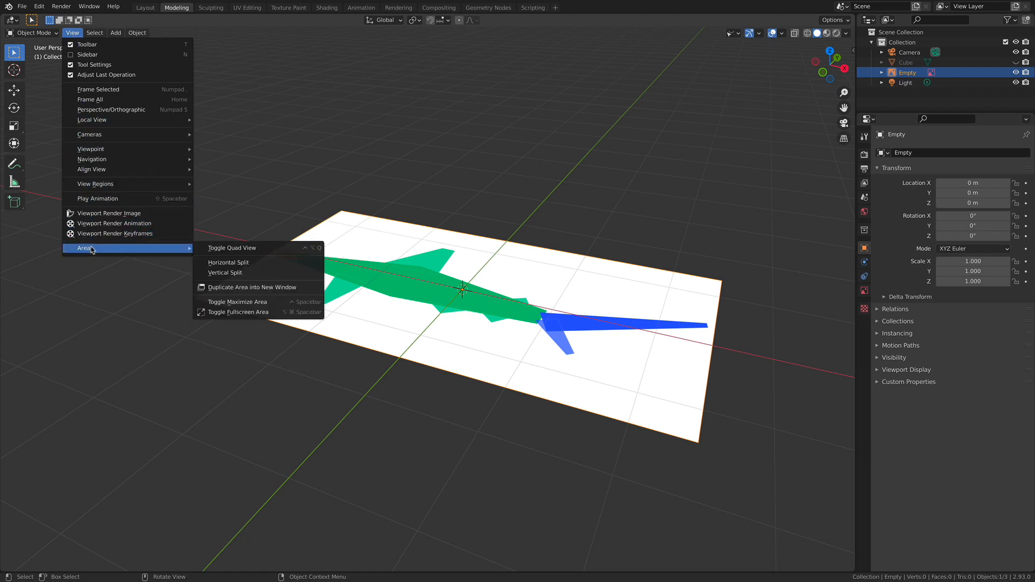
{"action": "left_click", "coordinate": [246, 249]}
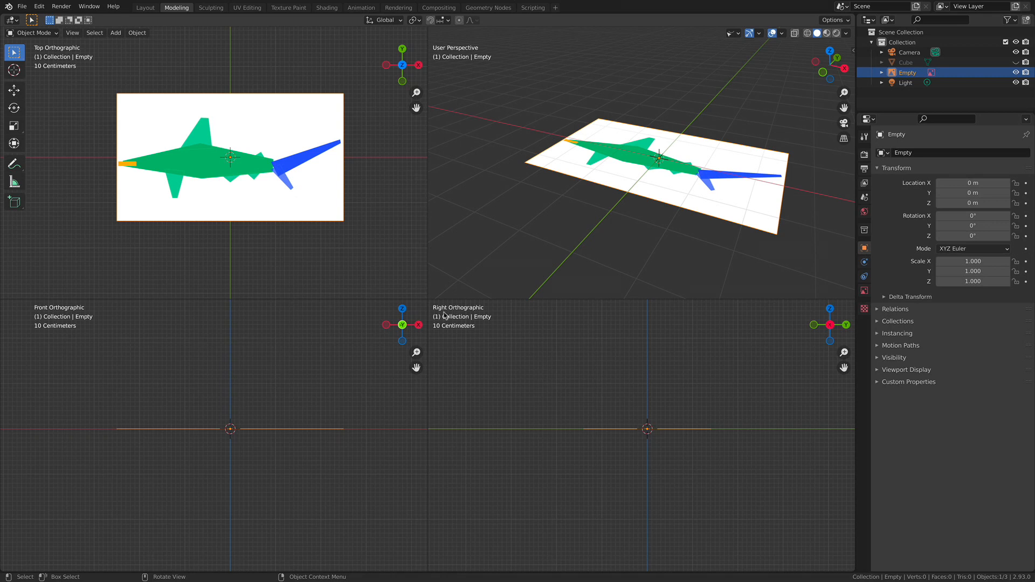
Rotate the reference image upright about the X axis with the Rotate tool and set its X rotation to exactly 90°.
{"action": "middle_click_drag", "start_coordinate": [647, 227], "coordinate": [418, 96]}
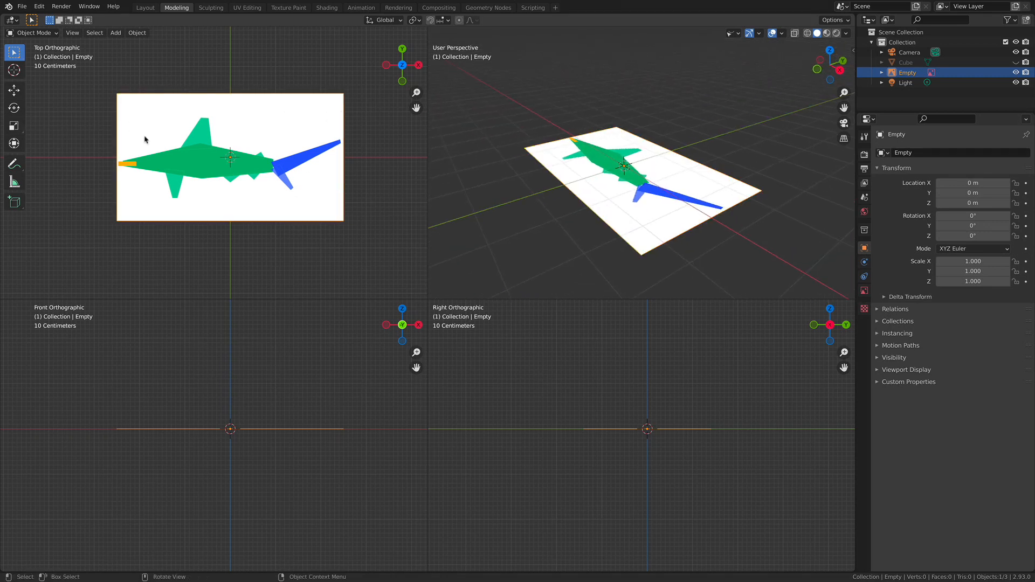
{"action": "left_click", "coordinate": [14, 108]}
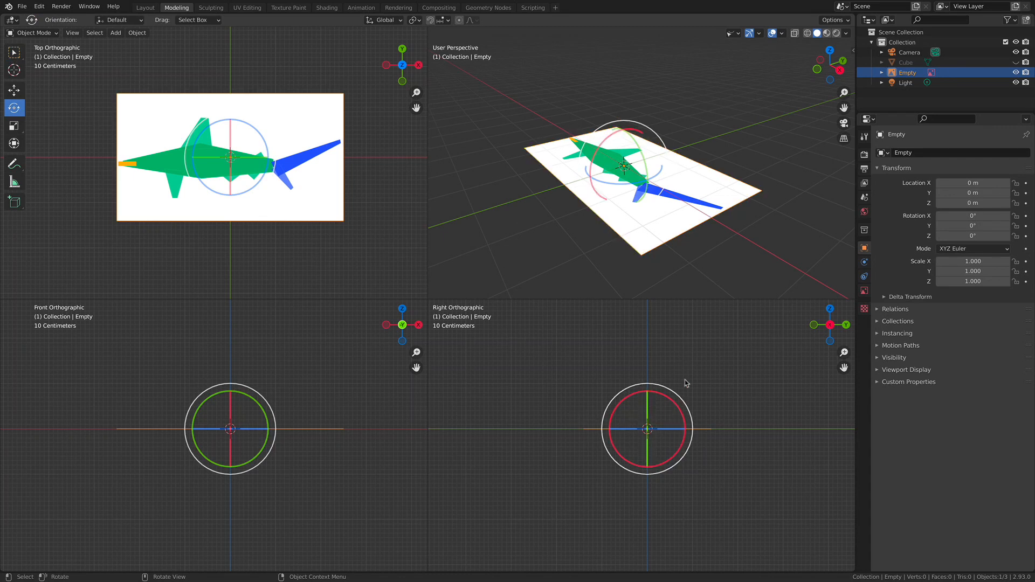
{"action": "left_click_drag", "start_coordinate": [609, 135], "coordinate": [598, 156]}
{"action": "right_click", "coordinate": [607, 148]}
{"action": "left_click_drag", "start_coordinate": [610, 139], "coordinate": [575, 173]}
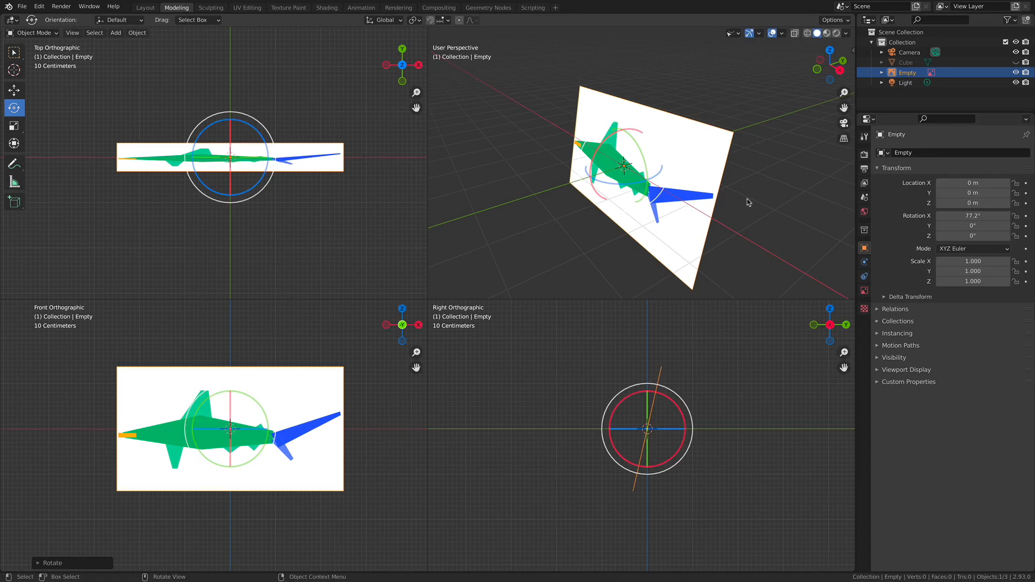
{"action": "left_click", "coordinate": [982, 216]}
{"action": "key", "text": "ctrl+a"}
{"action": "type", "text": "90"}
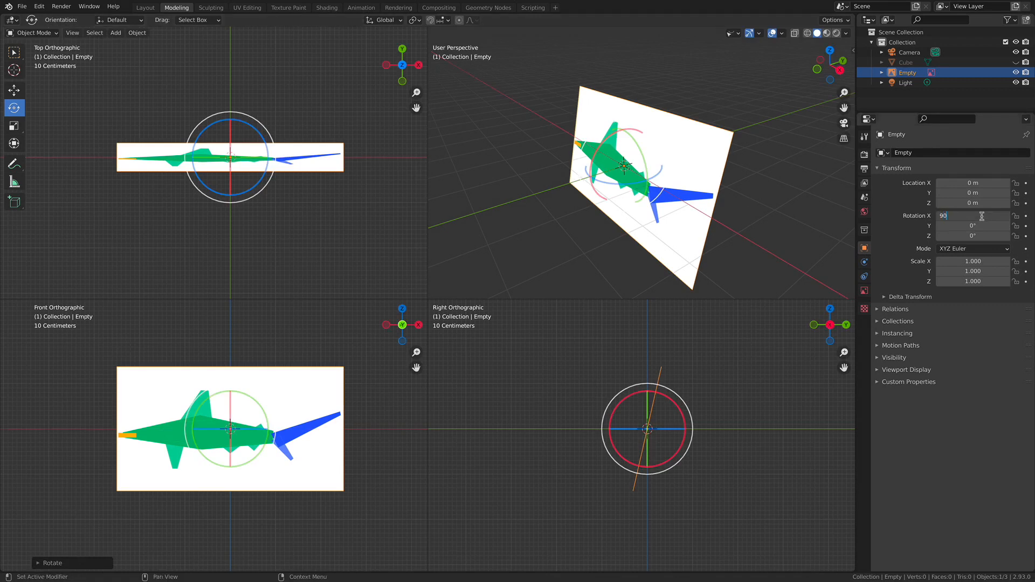
{"action": "key", "text": "Return"}
Rotate the reference image about the Z axis to face the right view and set its Z rotation to 90°.
{"action": "left_click_drag", "start_coordinate": [615, 184], "coordinate": [663, 179]}
{"action": "type", "text": "9"}
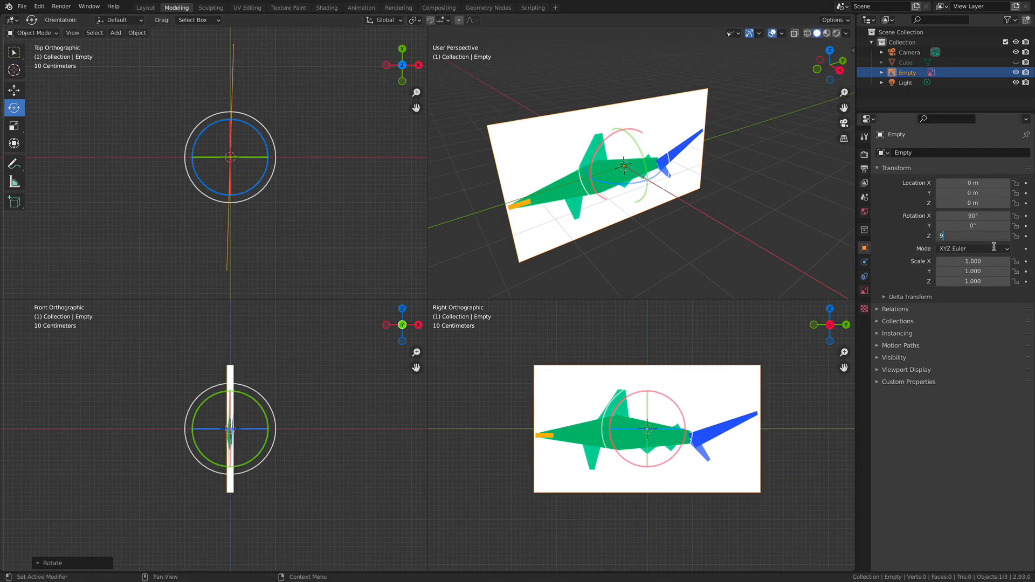
{"action": "type", "text": "0"}
{"action": "key", "text": "Return"}
Delete the shark reference image from the scene.
{"action": "mouse_move", "coordinate": [671, 204]}
{"action": "middle_mouse_down"}
{"action": "mouse_move", "coordinate": [638, 189]}
{"action": "mouse_move", "coordinate": [568, 183]}
{"action": "mouse_move", "coordinate": [601, 204]}
{"action": "mouse_move", "coordinate": [684, 208]}
{"action": "middle_mouse_up"}
{"action": "scroll", "coordinate": [687, 208], "scroll_direction": "up", "scroll_amount": 2}
{"action": "scroll", "coordinate": [688, 207], "scroll_direction": "down", "scroll_amount": 1}
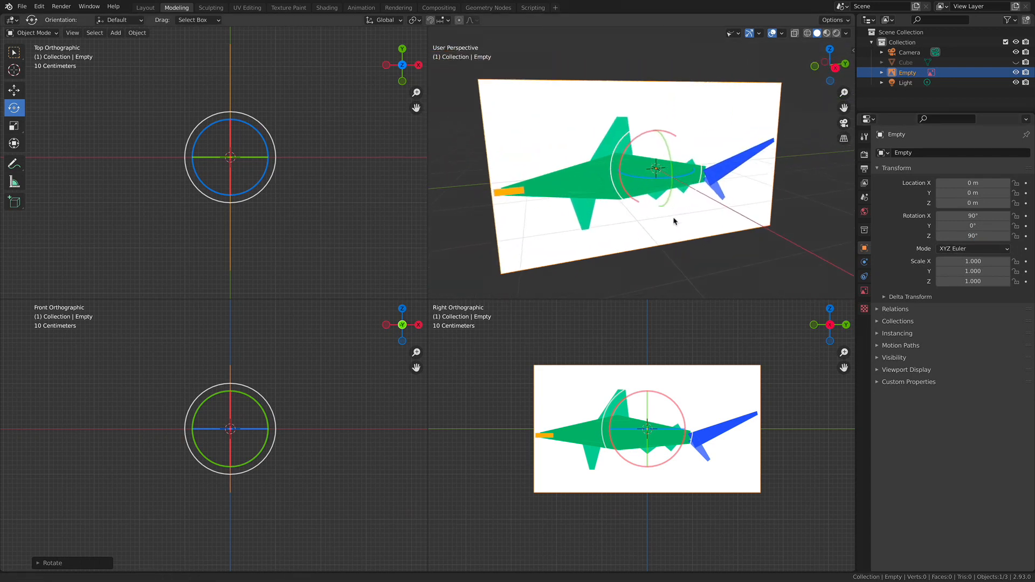
{"action": "scroll", "coordinate": [662, 211], "scroll_direction": "down", "scroll_amount": 1}
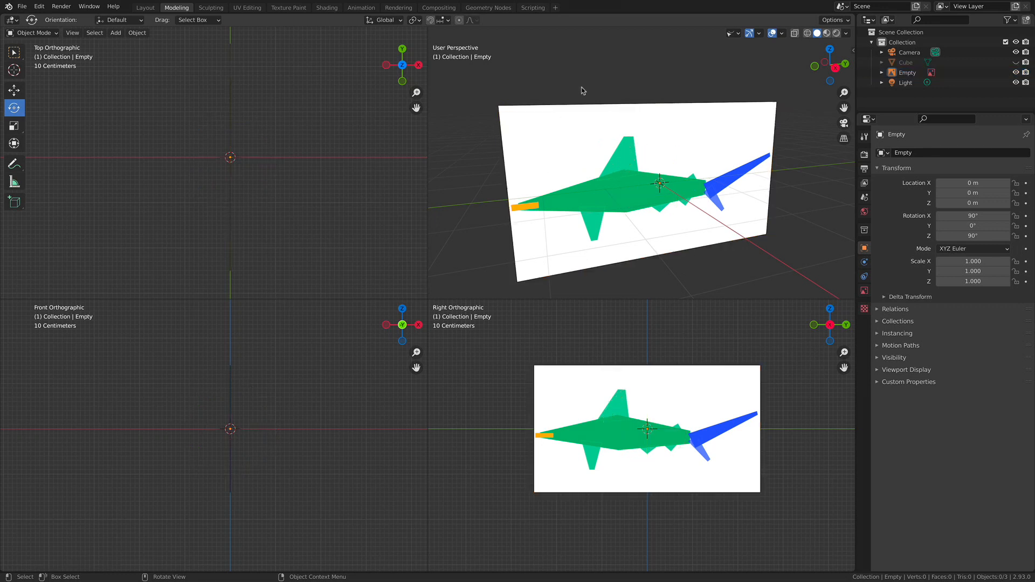
{"action": "key", "text": "x"}
{"action": "left_click", "coordinate": [580, 167]}
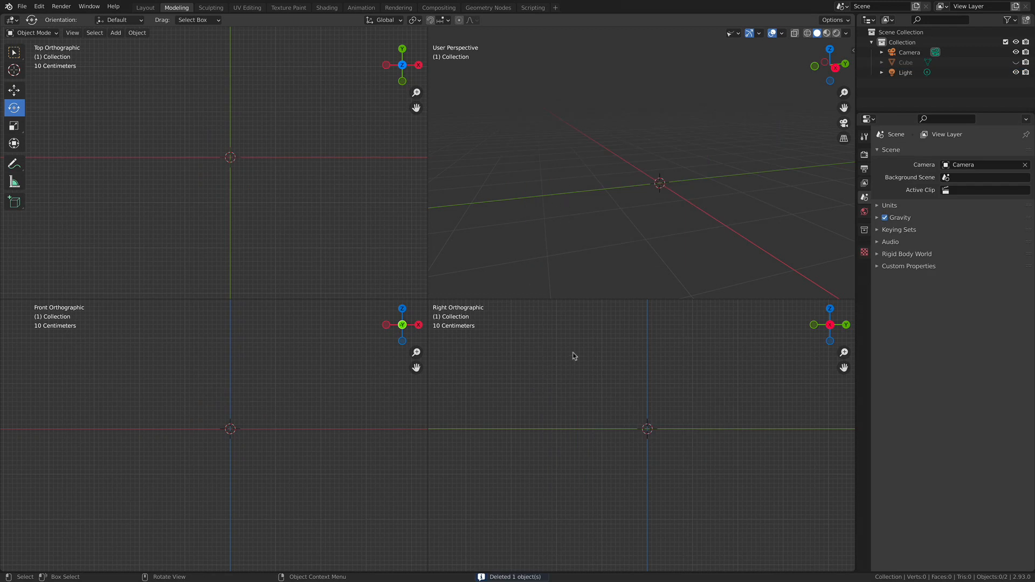
Turn off quad view to return to a single perspective viewport.
{"action": "left_click", "coordinate": [73, 32]}
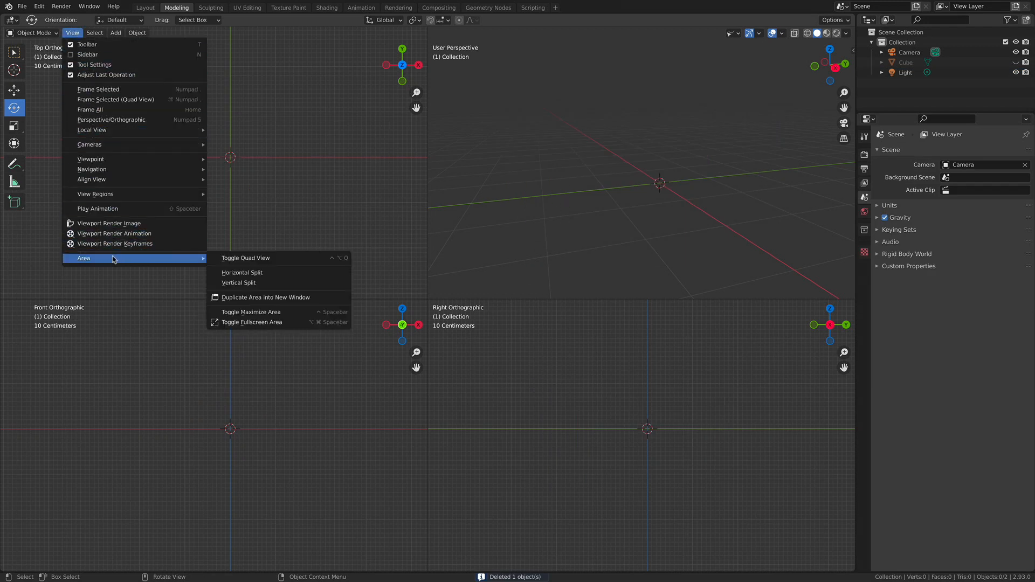
{"action": "mouse_move", "coordinate": [172, 258]}
{"action": "left_click", "coordinate": [241, 258]}
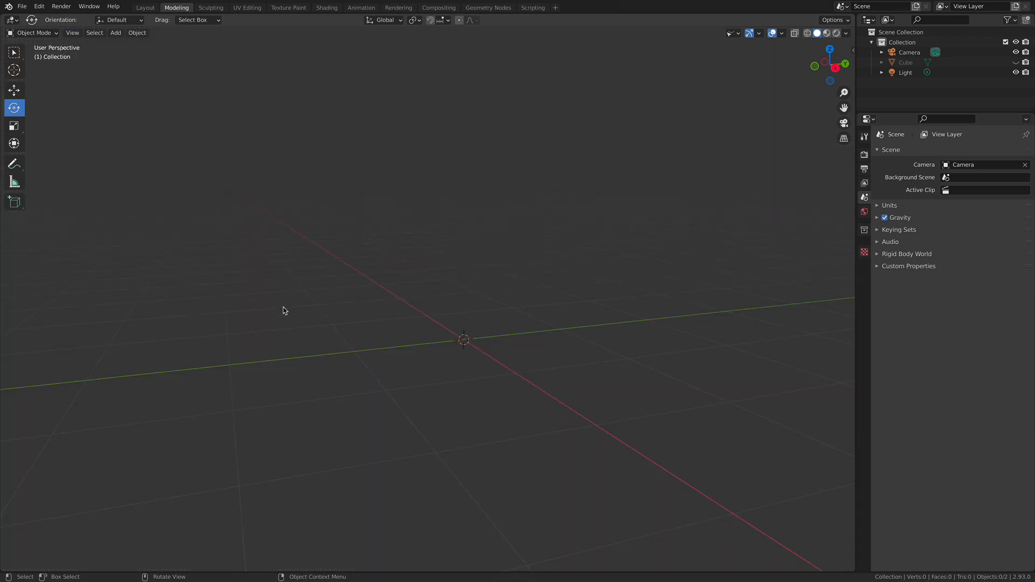
Set the viewport to the right viewpoint in orthographic projection.
{"action": "middle_click_drag", "start_coordinate": [425, 297], "coordinate": [426, 291], "text": "shift"}
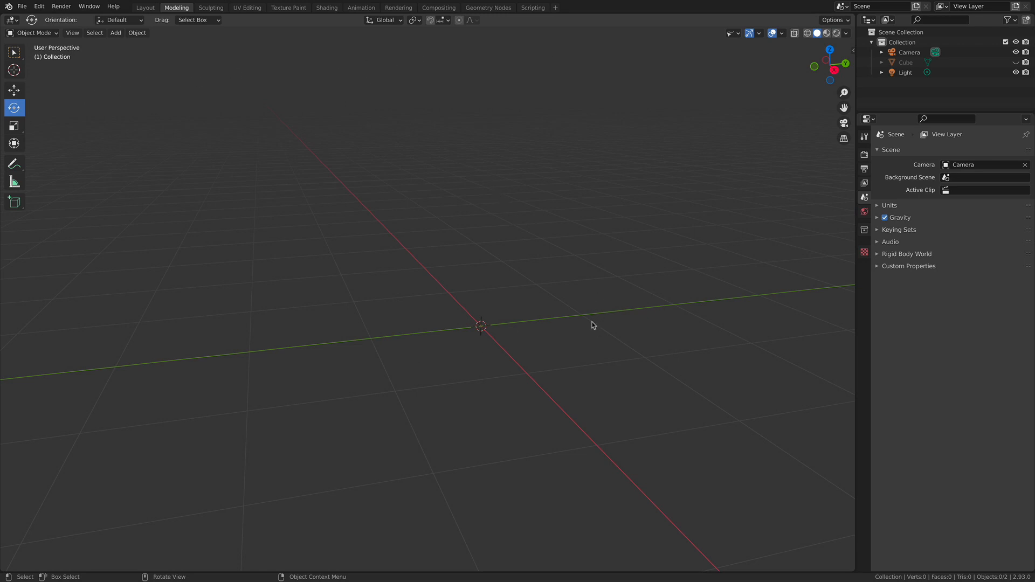
{"action": "middle_click_drag", "start_coordinate": [566, 318], "coordinate": [516, 315]}
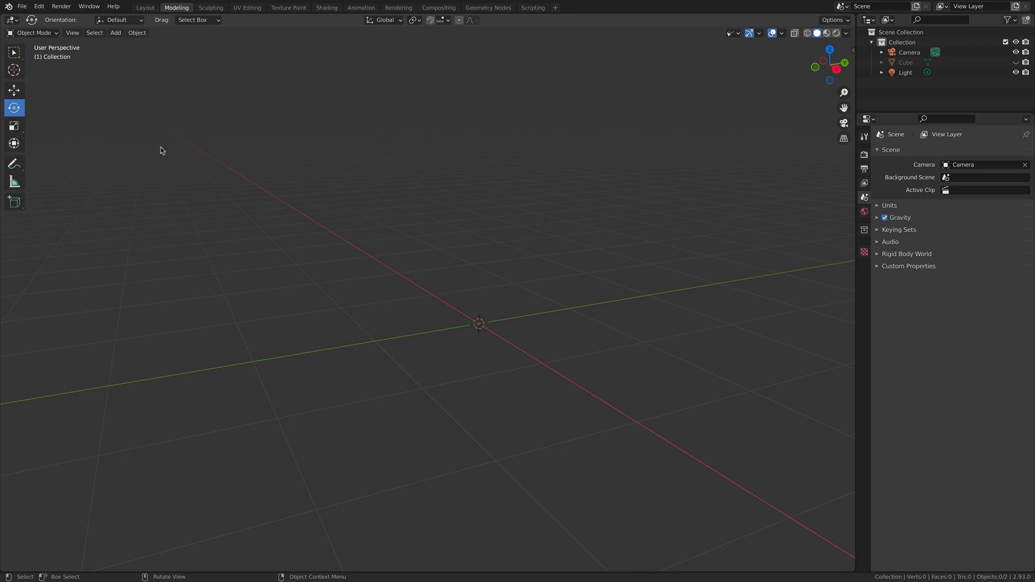
{"action": "mouse_move", "coordinate": [482, 200]}
{"action": "middle_mouse_down"}
{"action": "mouse_move", "coordinate": [490, 215]}
{"action": "mouse_move", "coordinate": [476, 210]}
{"action": "middle_mouse_up"}
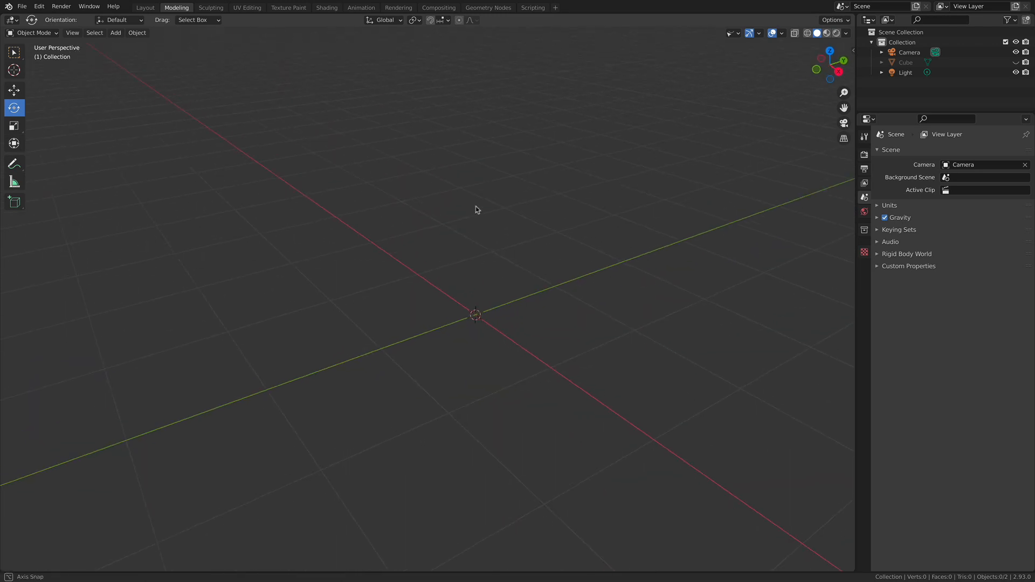
{"action": "left_click", "coordinate": [73, 34]}
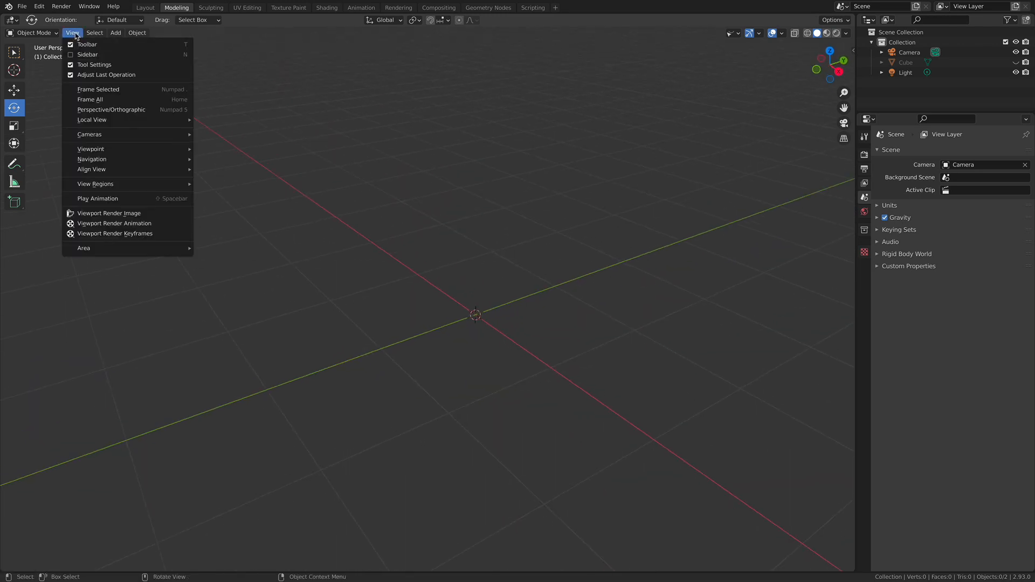
{"action": "mouse_move", "coordinate": [100, 150]}
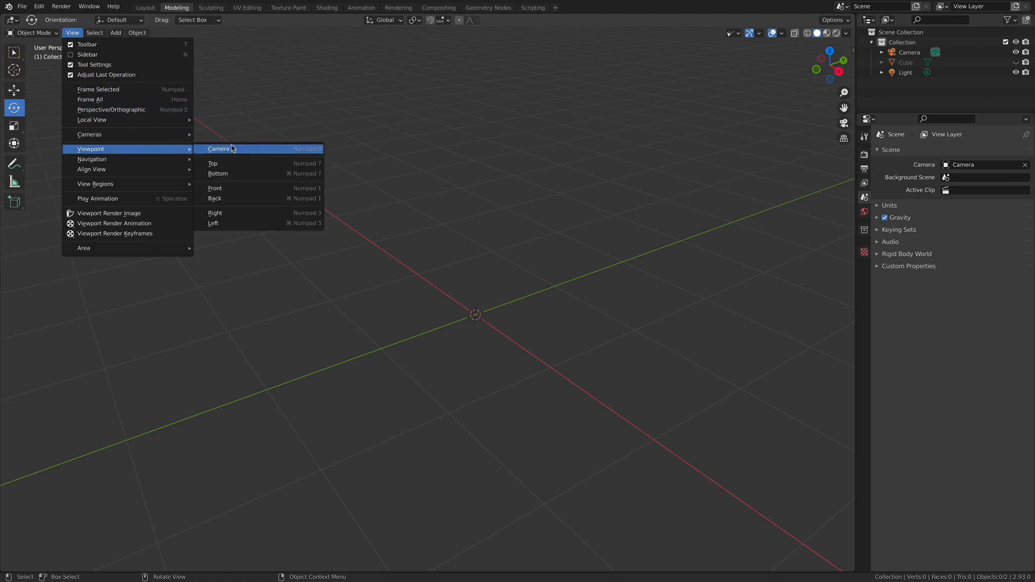
{"action": "left_click", "coordinate": [244, 217]}
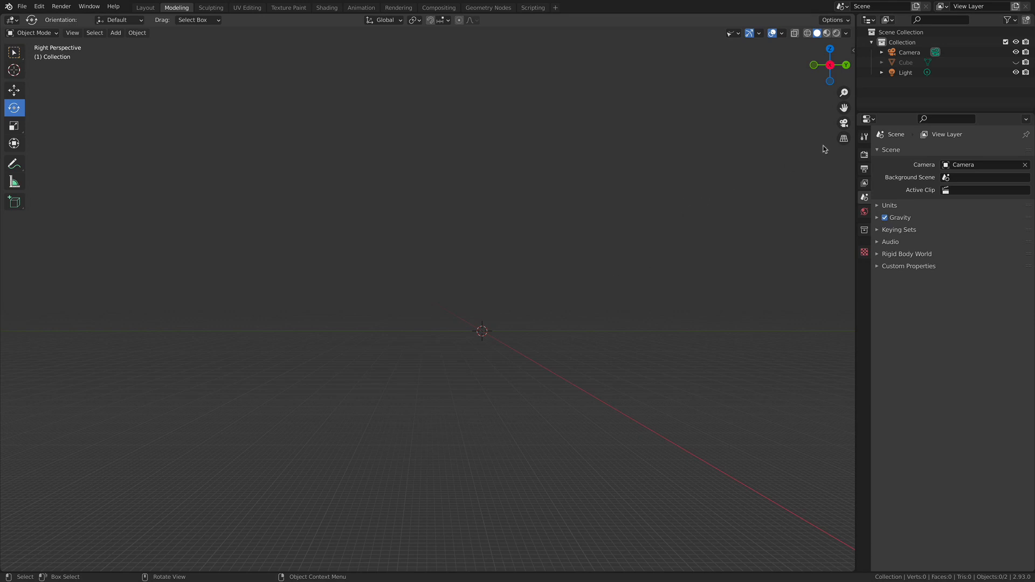
{"action": "left_click", "coordinate": [844, 138]}
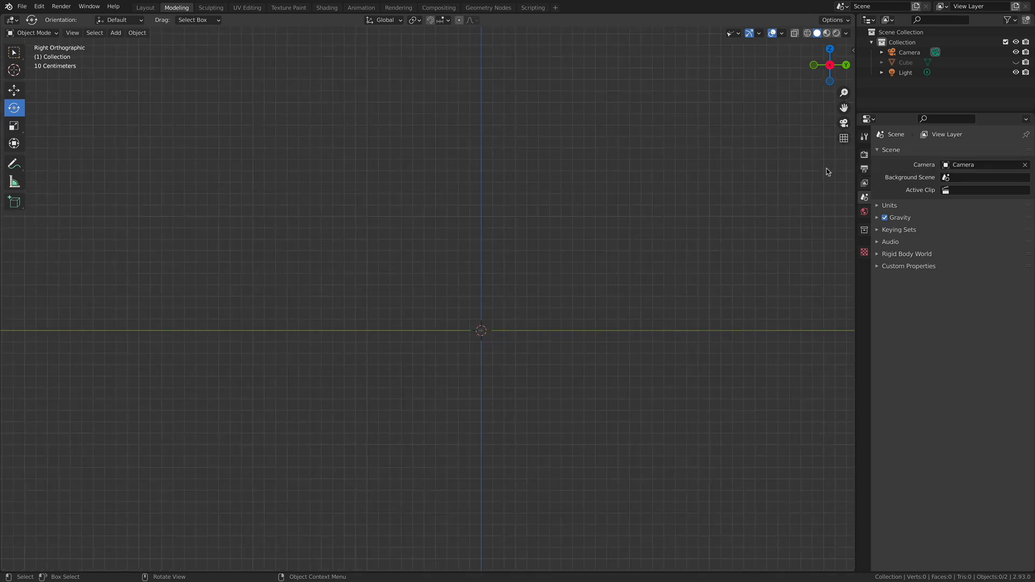
{"action": "left_click", "coordinate": [844, 139]}
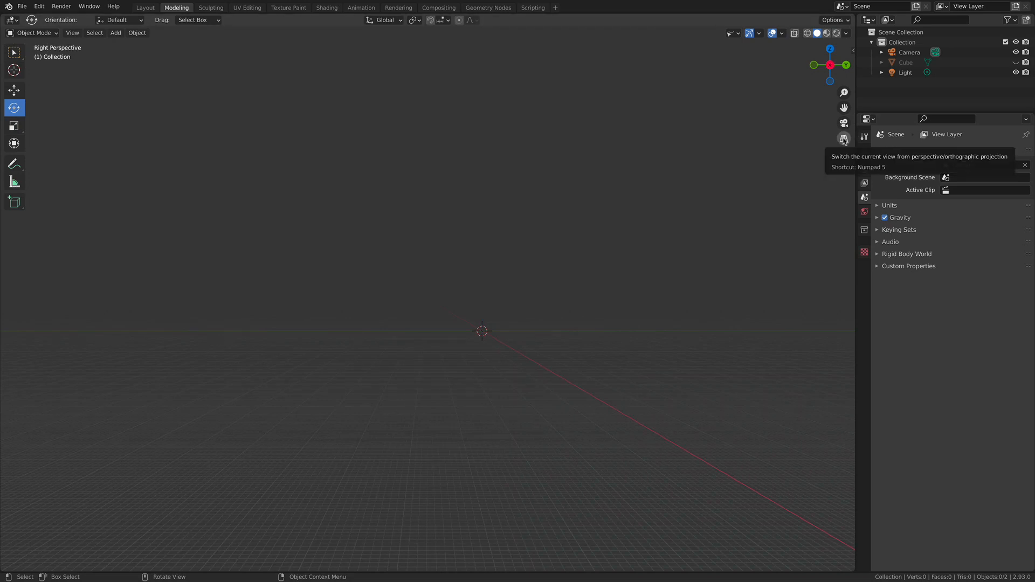
{"action": "left_click", "coordinate": [844, 138]}
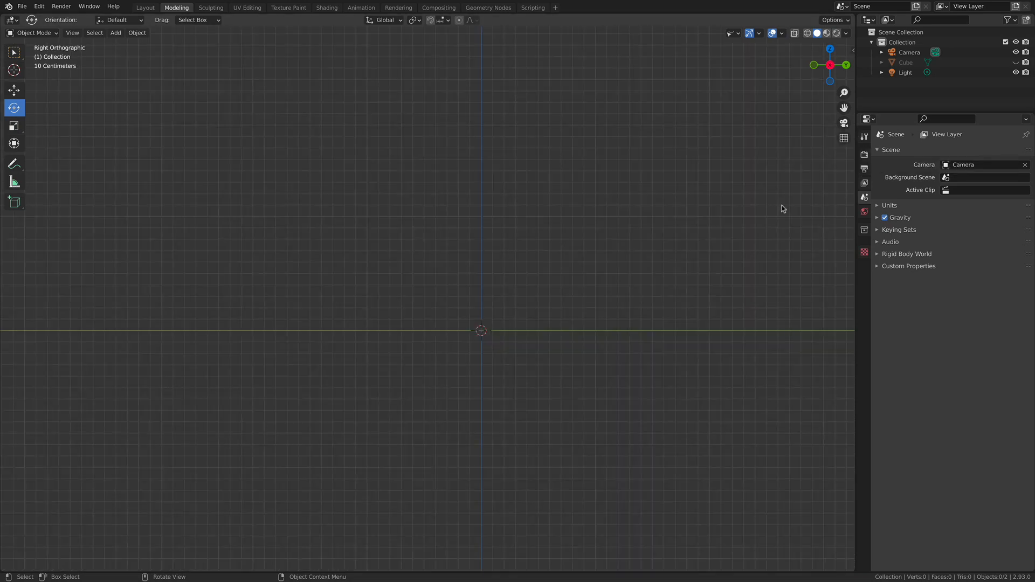
Add shark_layout_reference.jpg as a reference image with Align to View enabled and leave it deselected.
{"action": "middle_click_drag", "start_coordinate": [548, 330], "coordinate": [465, 310], "text": "shift"}
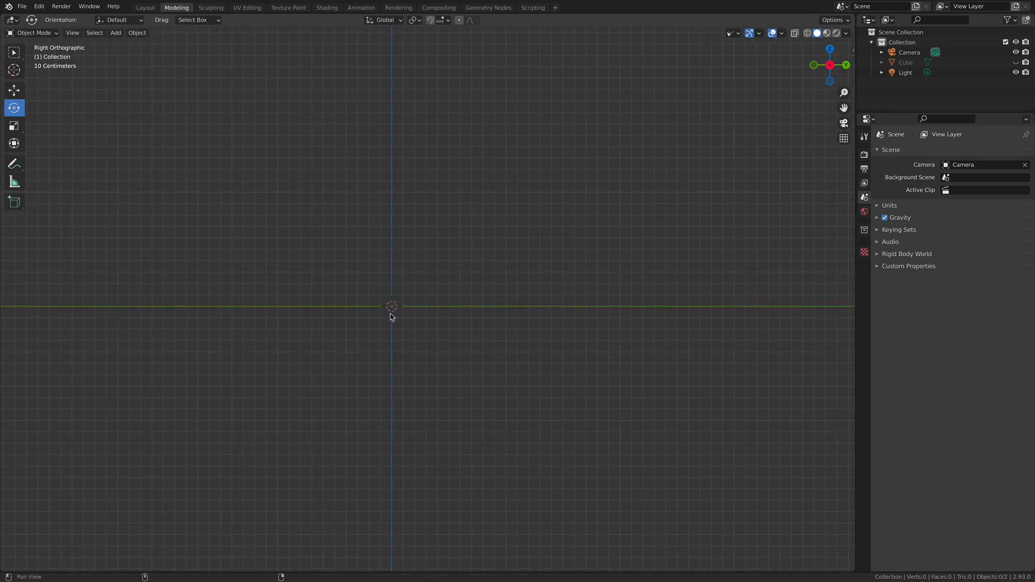
{"action": "scroll", "coordinate": [330, 219], "scroll_direction": "up", "scroll_amount": 2, "text": "ctrl"}
{"action": "left_click", "coordinate": [115, 33]}
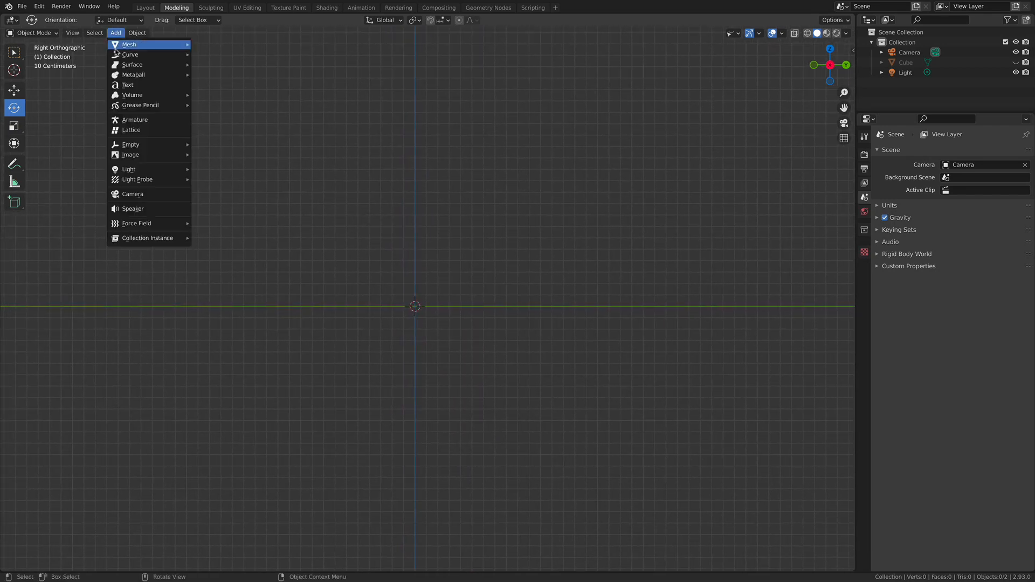
{"action": "mouse_move", "coordinate": [129, 155]}
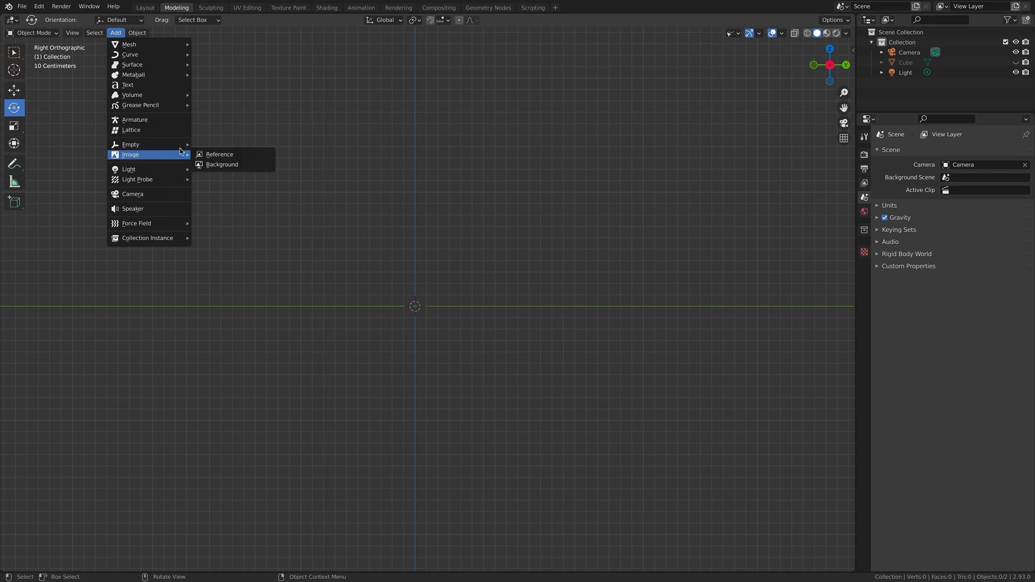
{"action": "left_click", "coordinate": [211, 154]}
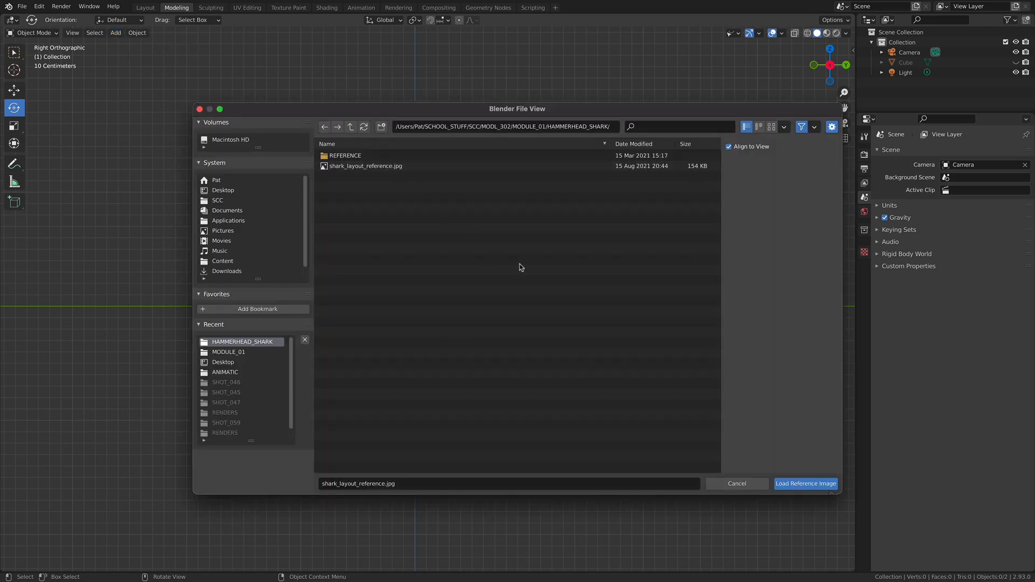
{"action": "left_click", "coordinate": [371, 166]}
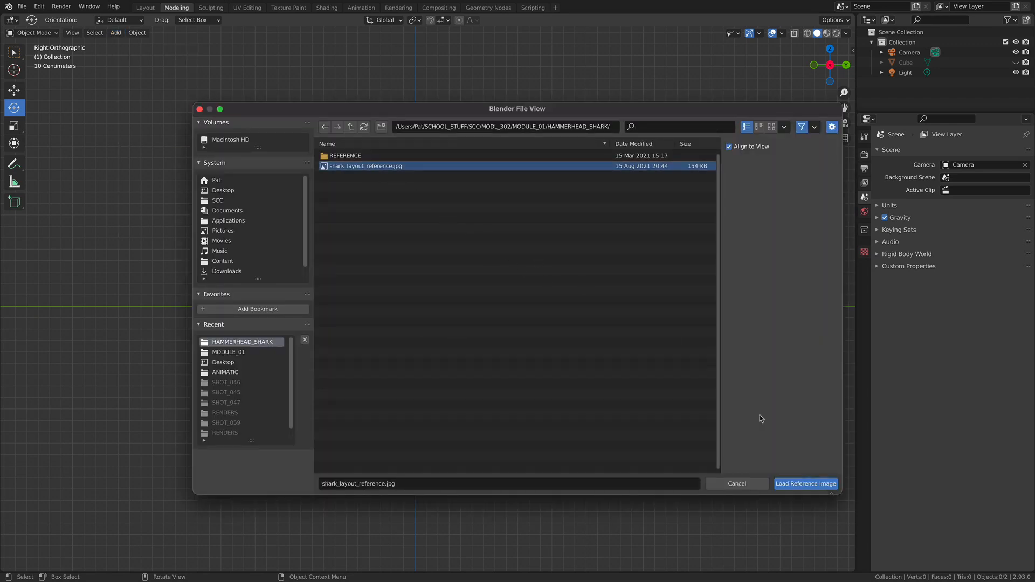
{"action": "left_click", "coordinate": [794, 483]}
{"action": "key", "text": "alt+a"}
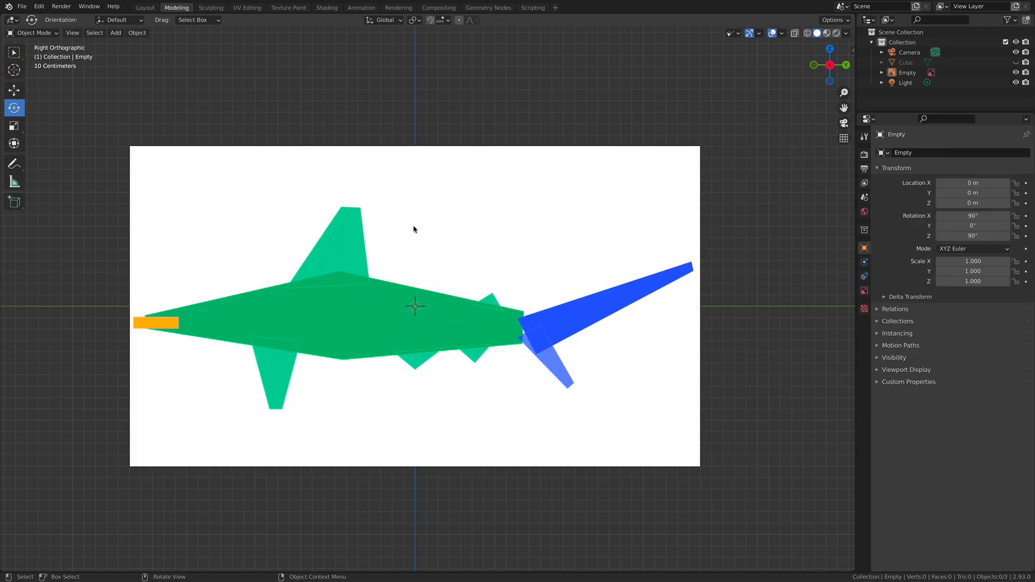
Examine the new shark reference image at an angle in perspective projection.
{"action": "middle_click_drag", "start_coordinate": [363, 148], "coordinate": [425, 122]}
{"action": "key", "text": "KP_5"}
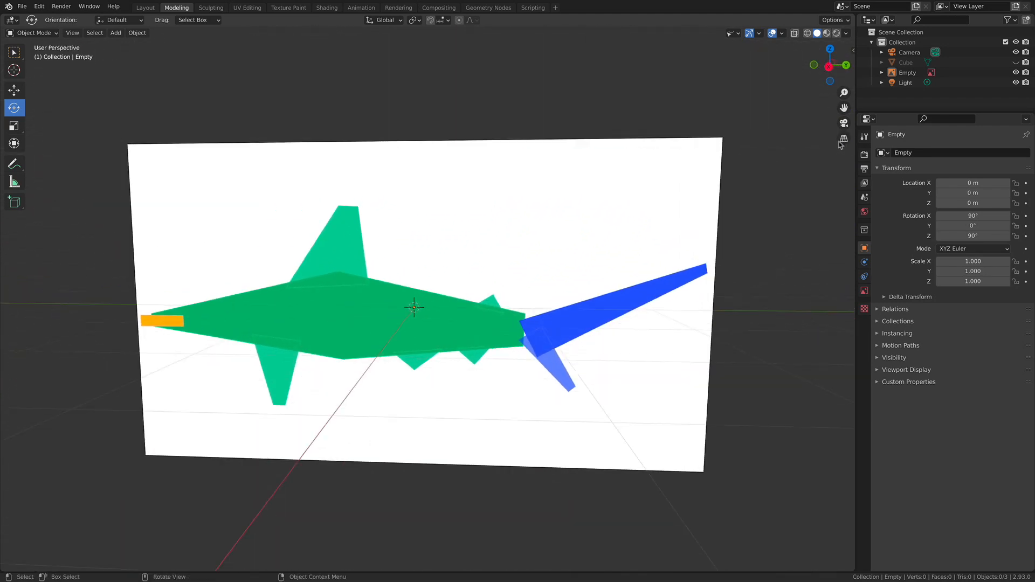
{"action": "middle_click_drag", "start_coordinate": [334, 213], "coordinate": [213, 134]}
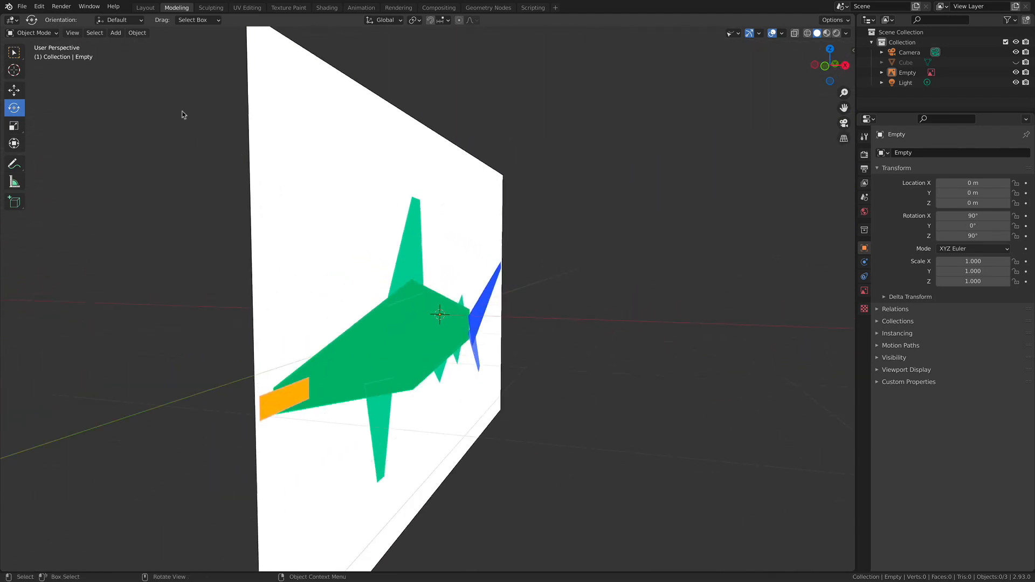
Turn on quad view and examine the shark image in the top, front, right and perspective views.
{"action": "left_click", "coordinate": [72, 33]}
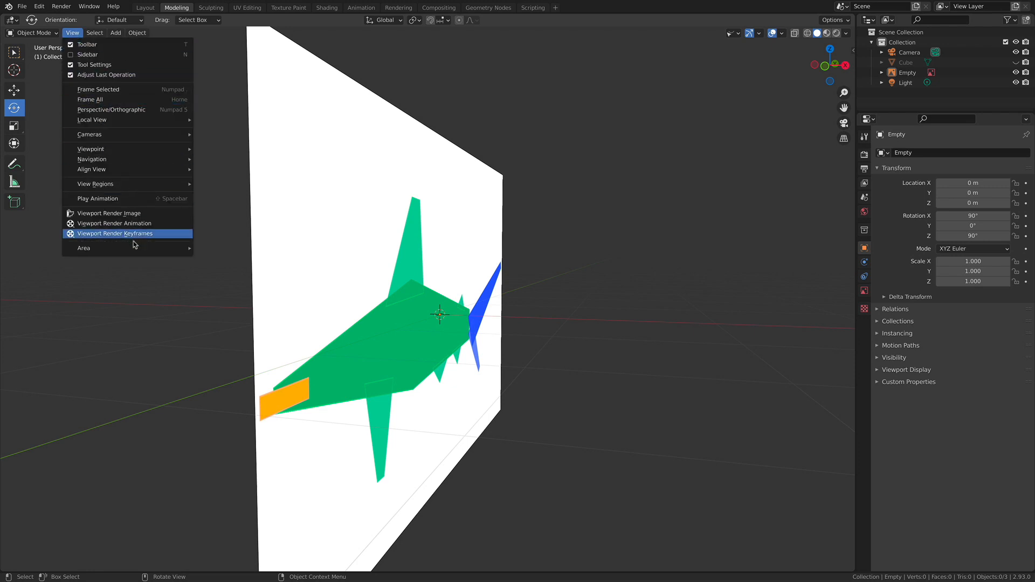
{"action": "mouse_move", "coordinate": [137, 249]}
{"action": "left_click", "coordinate": [213, 248]}
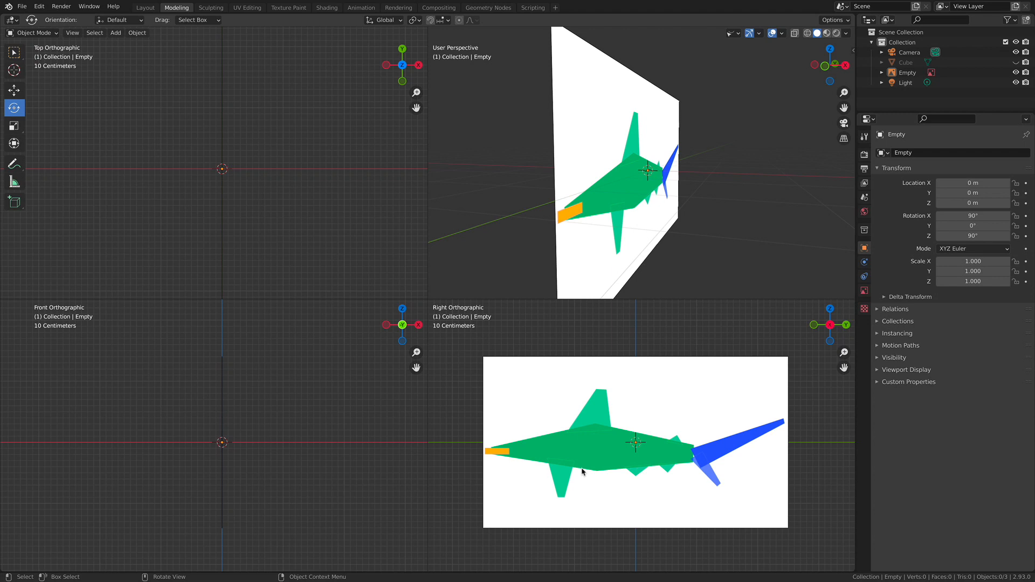
{"action": "middle_click_drag", "start_coordinate": [478, 190], "coordinate": [571, 192]}
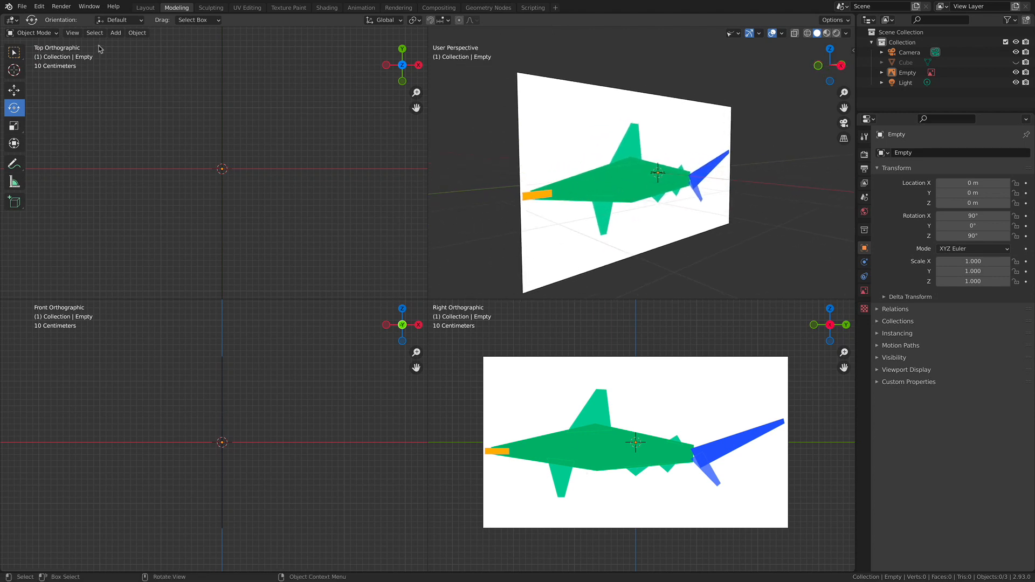
Look through the preset viewpoints and turn off quad view to return to a single viewport.
{"action": "left_click", "coordinate": [79, 34]}
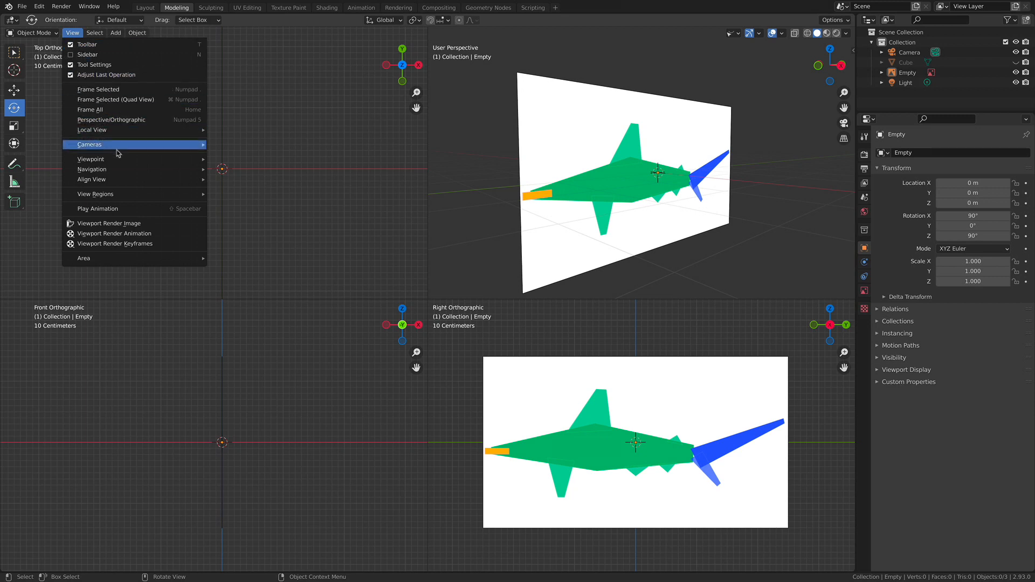
{"action": "mouse_move", "coordinate": [117, 161]}
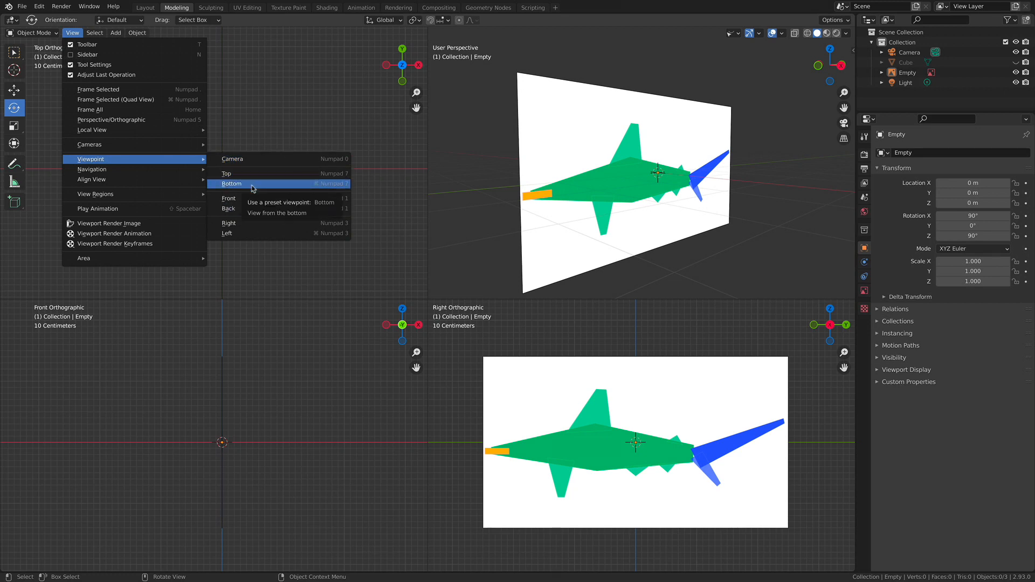
{"action": "left_click", "coordinate": [73, 33]}
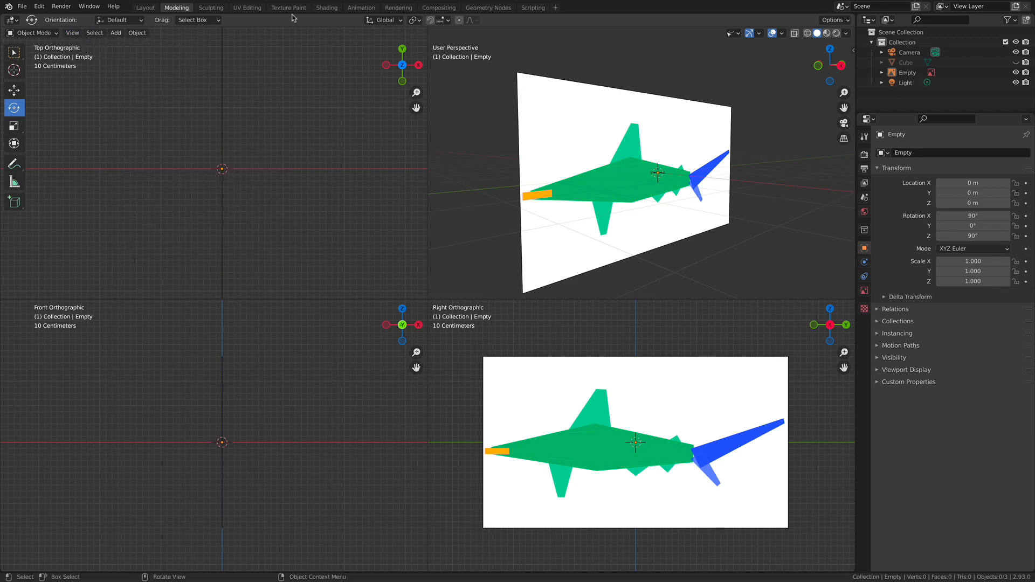
{"action": "left_click", "coordinate": [72, 33]}
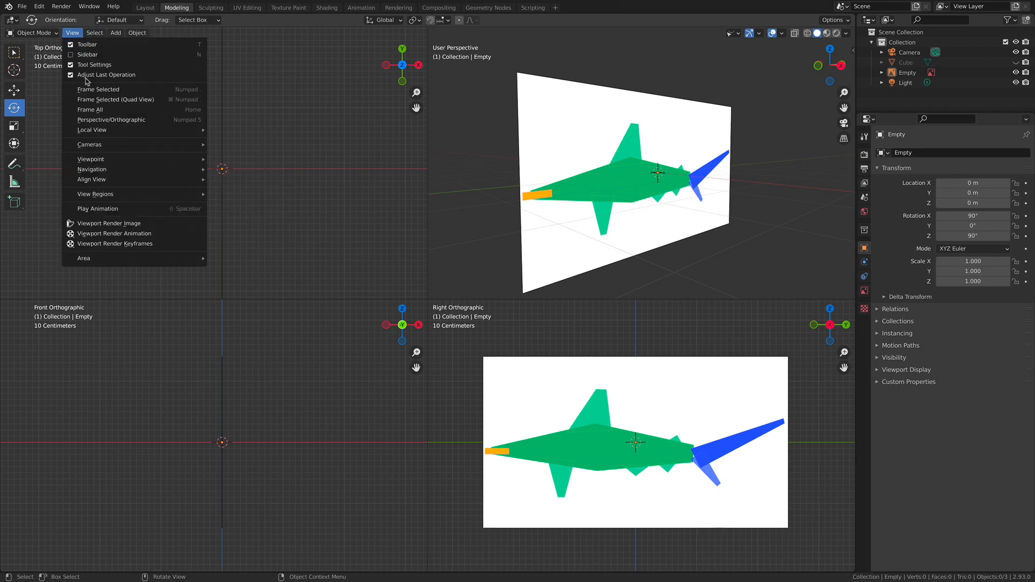
{"action": "left_click", "coordinate": [234, 259]}
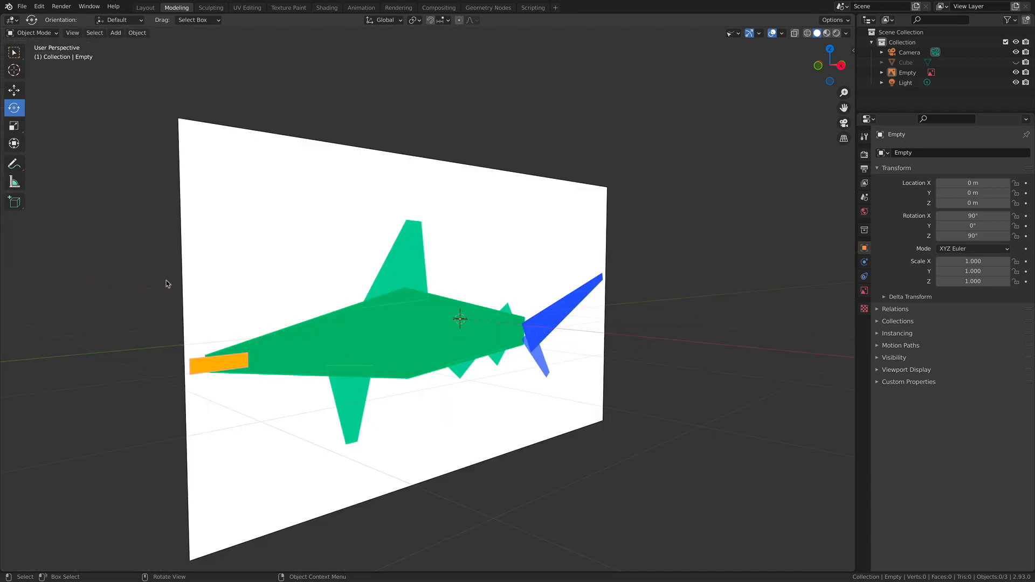
Check the image from the front, right and top viewpoints, ending on the right view in orthographic projection.
{"action": "key", "text": "KP_1"}
{"action": "key", "text": "KP_3"}
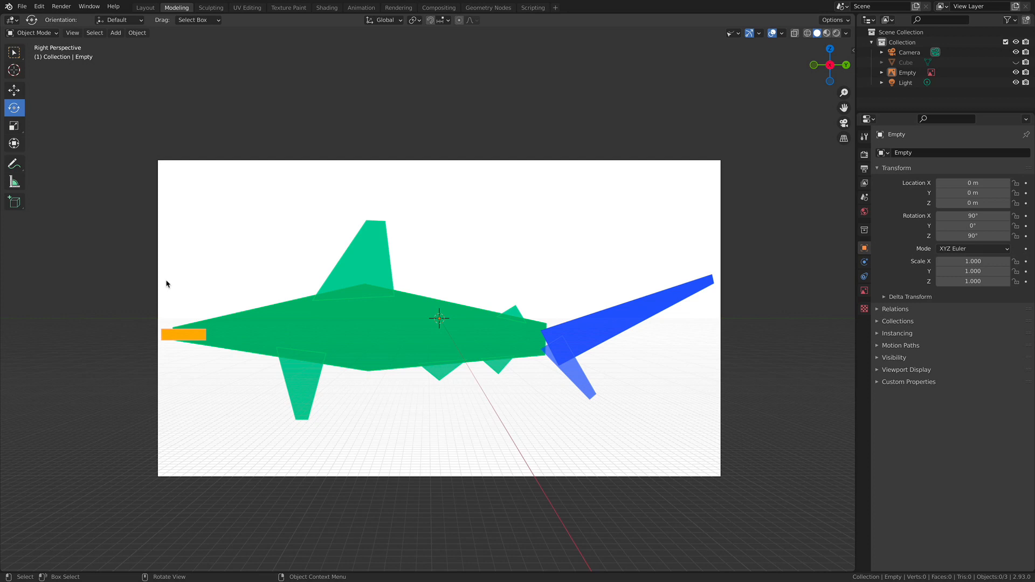
{"action": "key", "text": "KP_7"}
{"action": "key", "text": "KP_1"}
{"action": "key", "text": "KP_3"}
{"action": "left_click", "coordinate": [843, 138]}
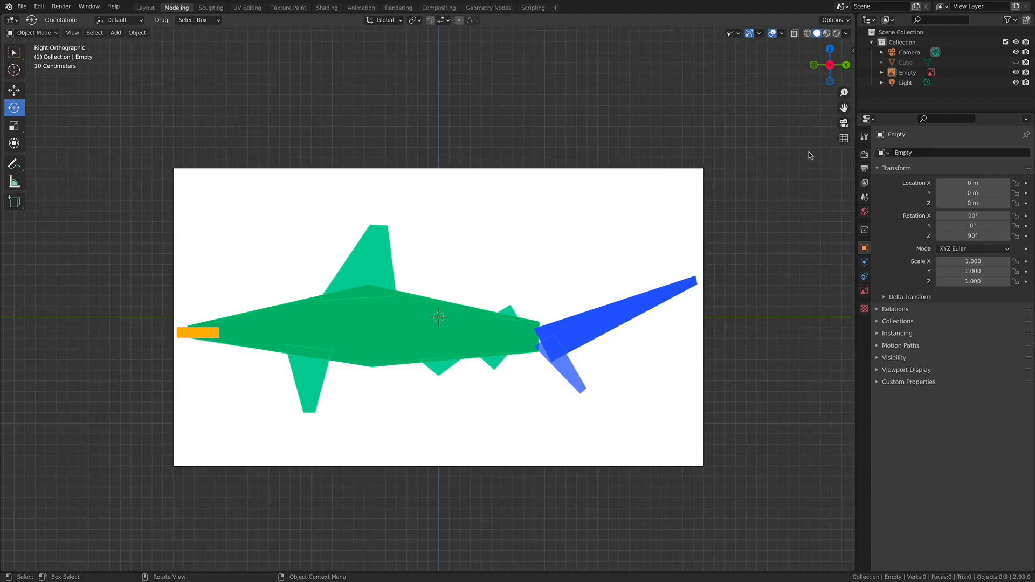
Inspect the scene from the front and top orthographic views, ending on the right view.
{"action": "key", "text": "KP_1"}
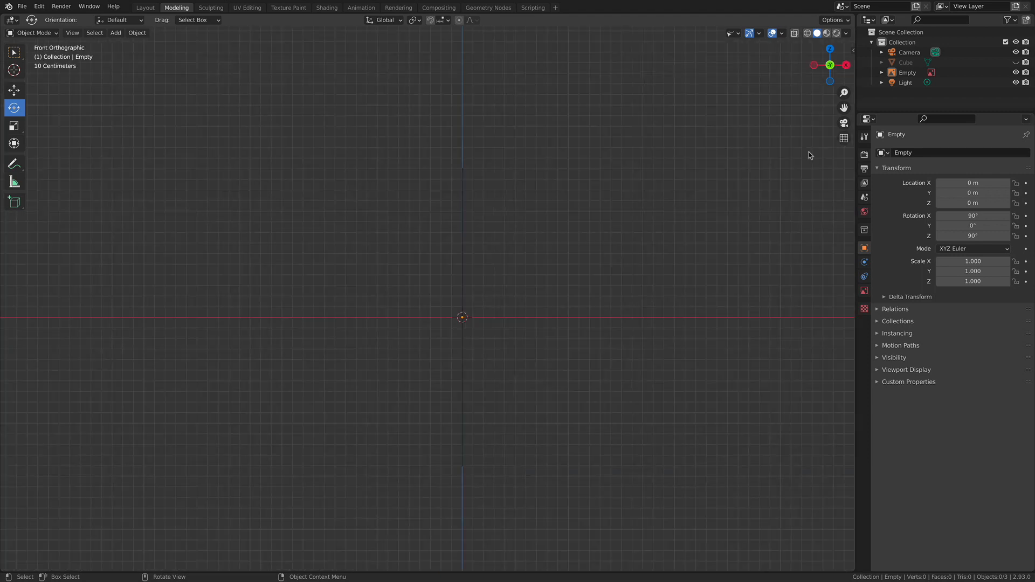
{"action": "key", "text": "KP_7"}
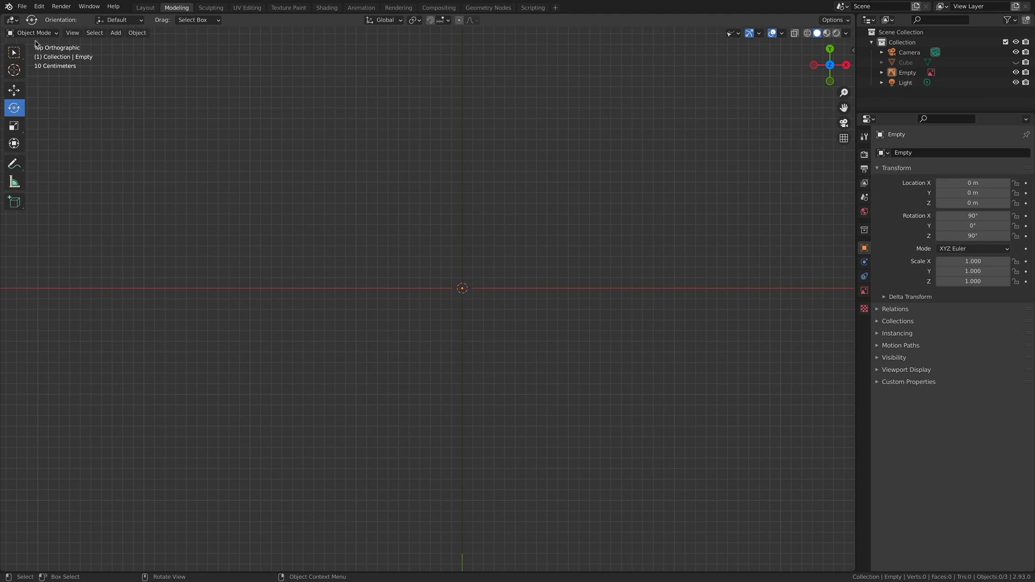
{"action": "key", "text": "KP_1"}
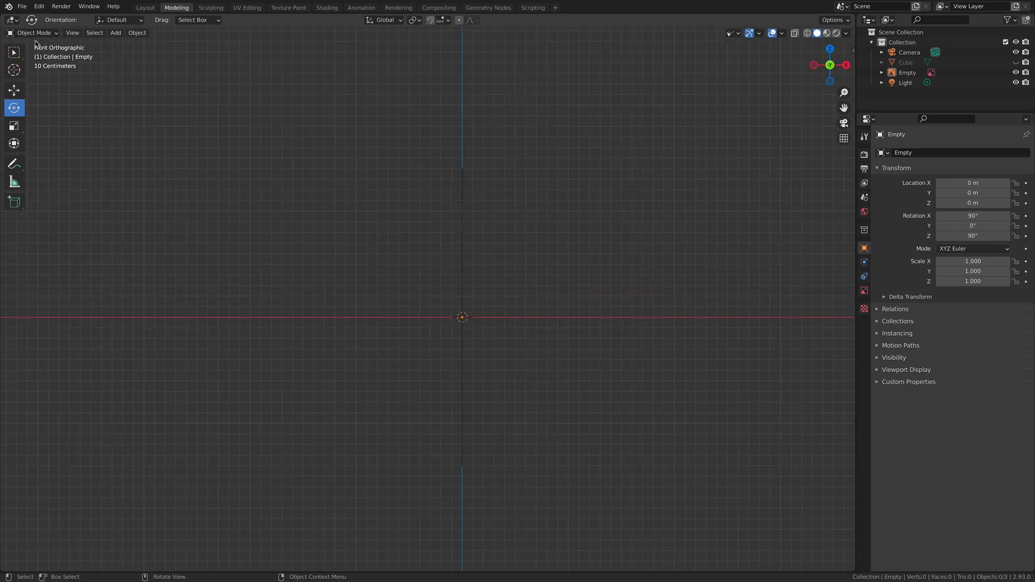
{"action": "key", "text": "KP_3"}
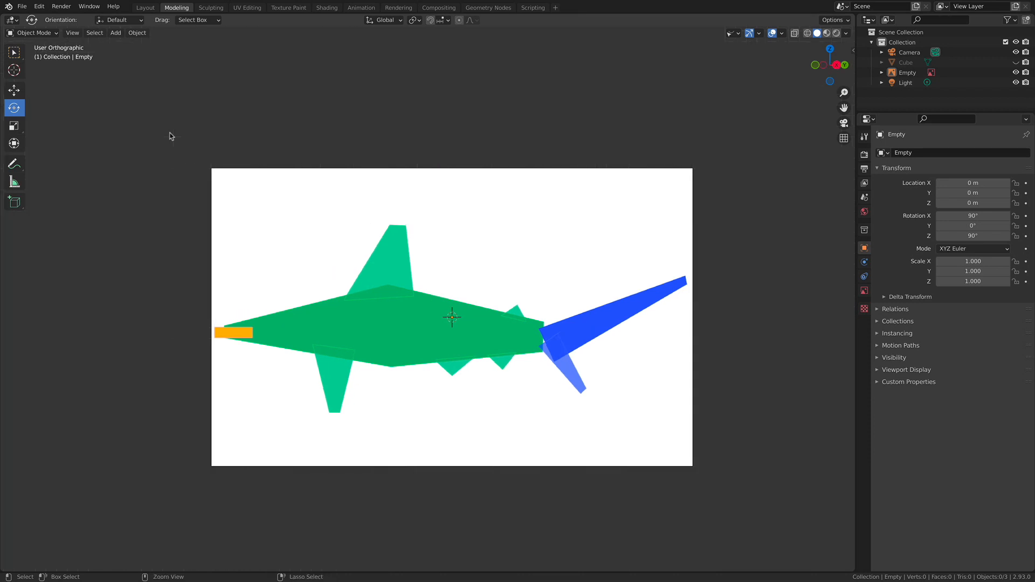
Compare the shark image in the left and right orthographic views, ending at an angled orthographic view.
{"action": "key", "text": "ctrl+KP_3"}
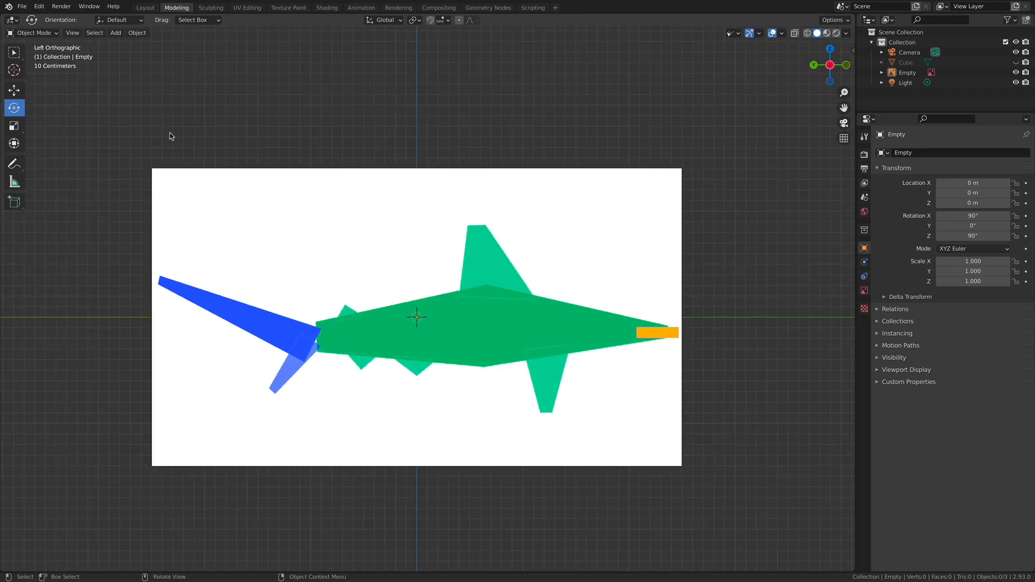
{"action": "key", "text": "KP_3"}
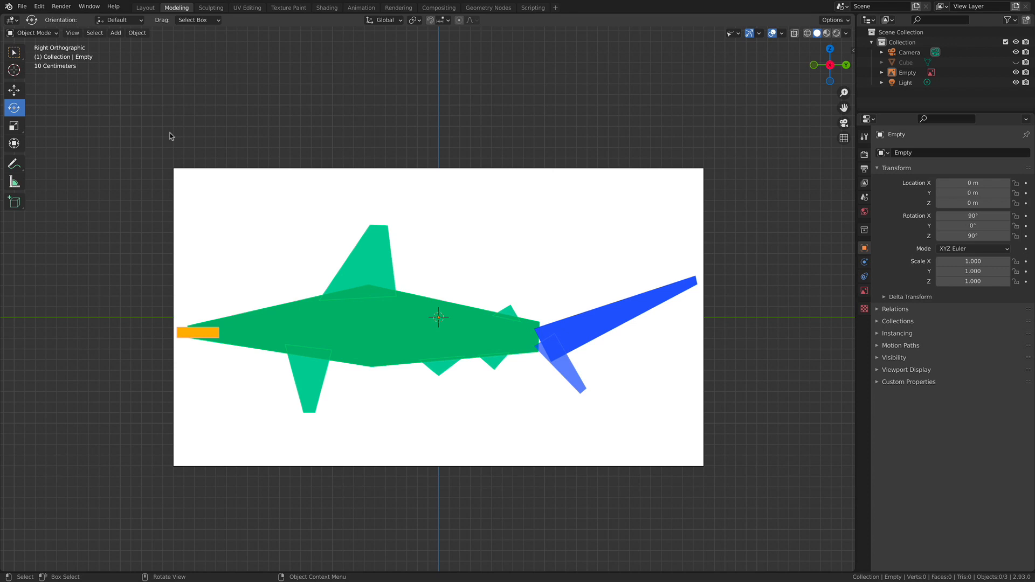
{"action": "key", "text": "ctrl+KP_3"}
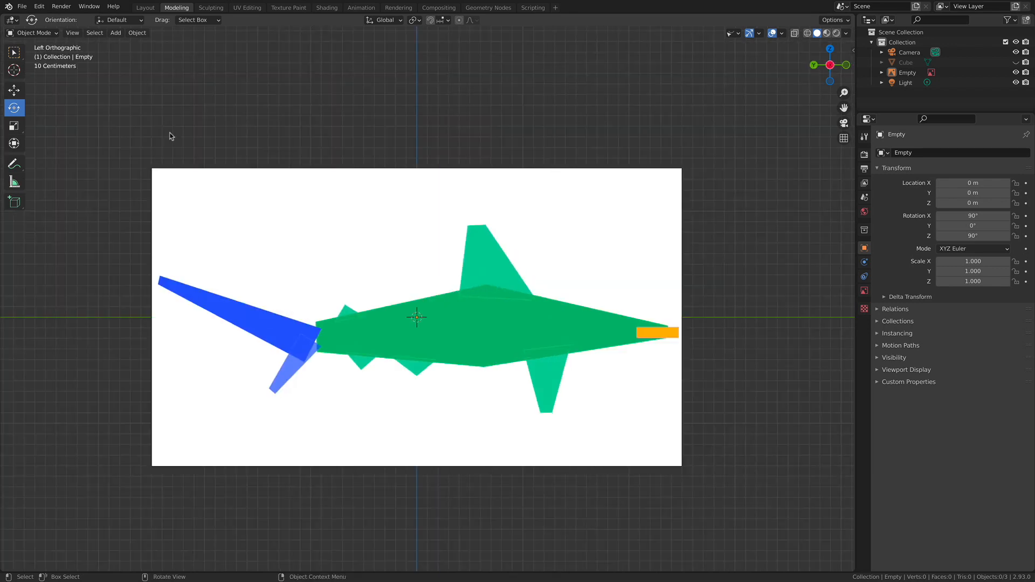
{"action": "key", "text": "KP_3"}
{"action": "key", "text": "ctrl+KP_3"}
{"action": "middle_click_drag", "start_coordinate": [607, 266], "coordinate": [397, 284]}
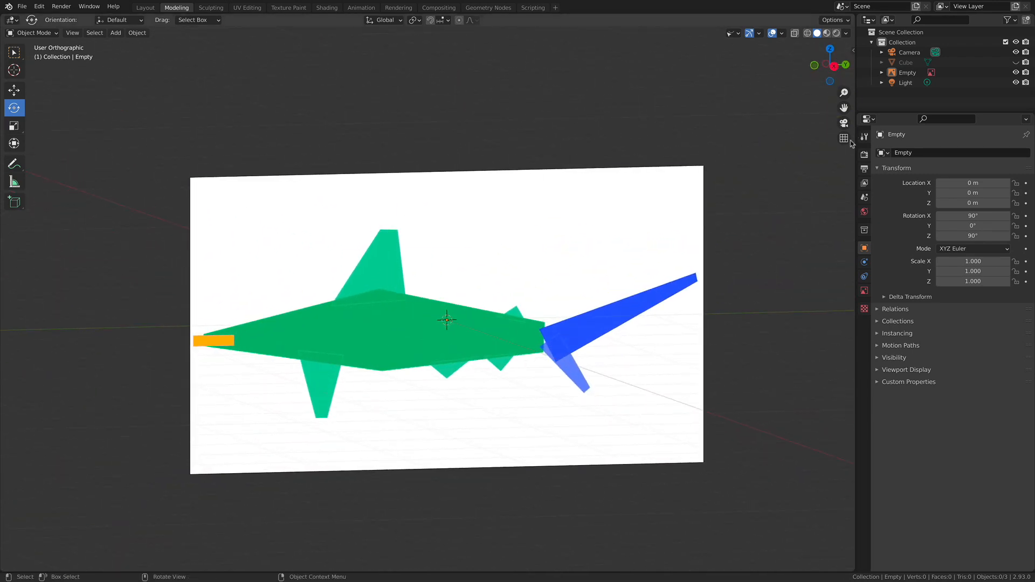
Switch to a perspective view and add a cube mesh to the scene.
{"action": "left_click", "coordinate": [851, 138]}
{"action": "middle_click_drag", "start_coordinate": [790, 164], "coordinate": [502, 261]}
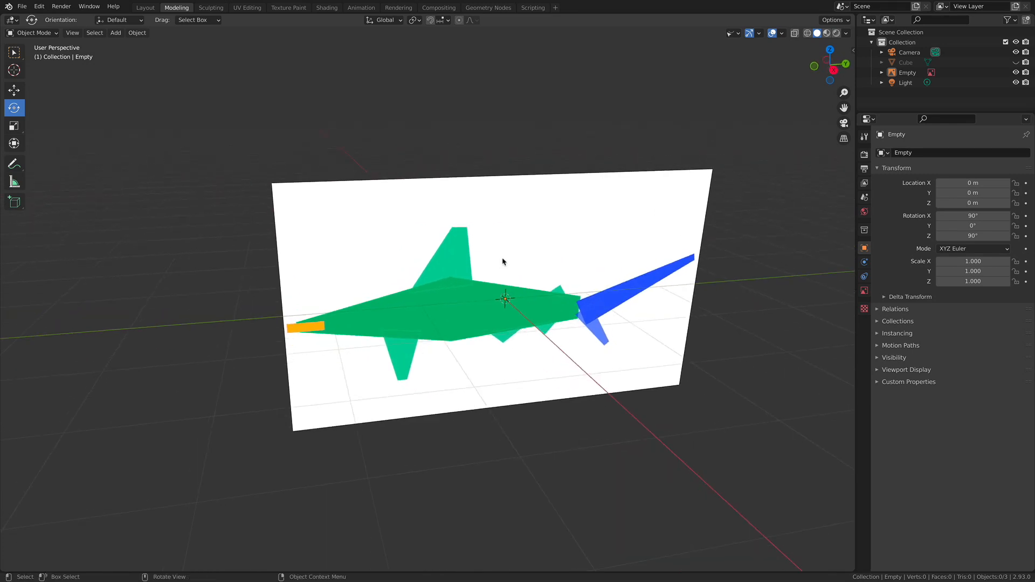
{"action": "middle_click_drag", "start_coordinate": [472, 218], "coordinate": [466, 252]}
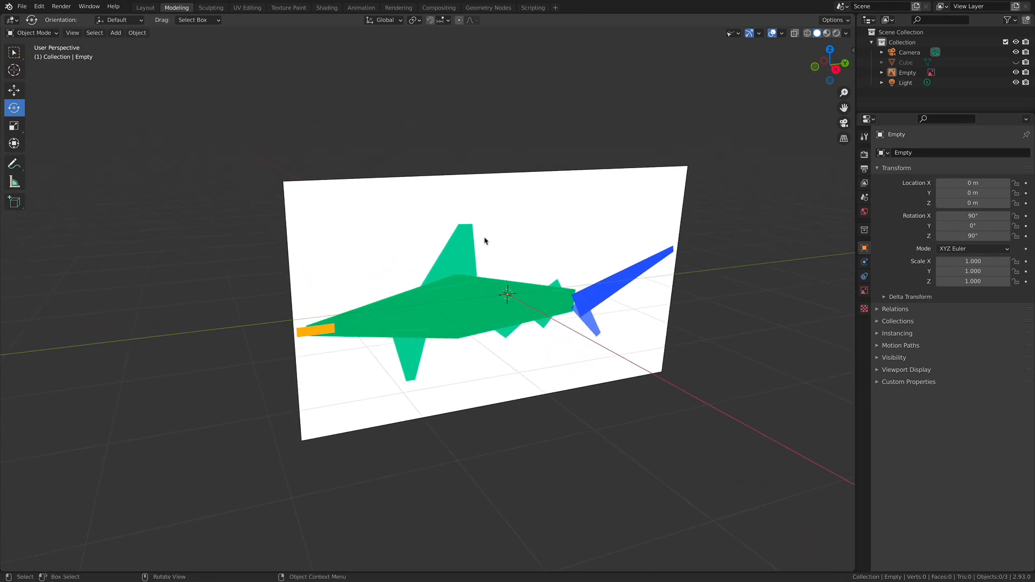
{"action": "left_click", "coordinate": [115, 34]}
{"action": "mouse_move", "coordinate": [129, 45]}
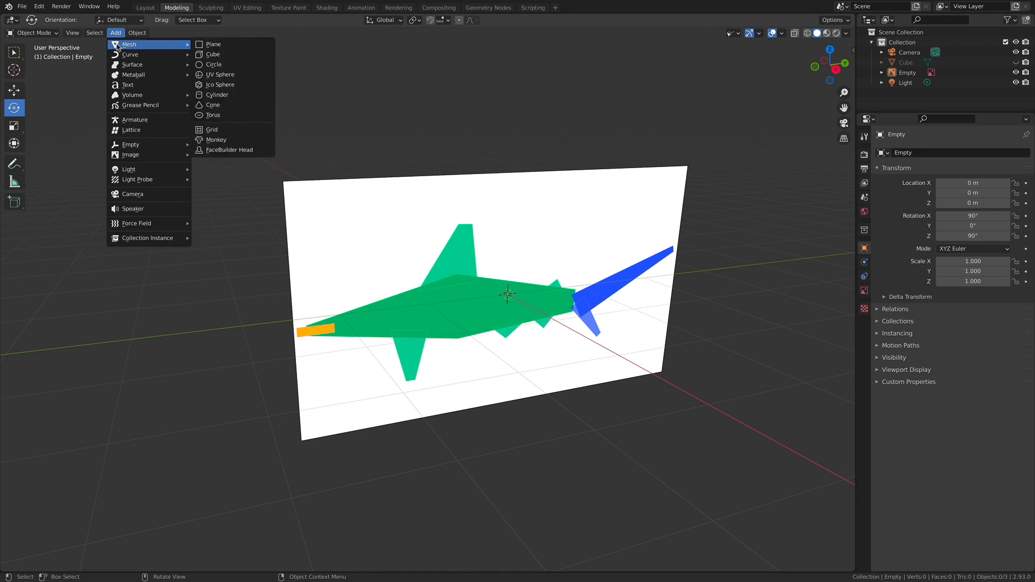
{"action": "left_click", "coordinate": [218, 57]}
Examine from several angles how the new cube intersects the shark image, with the image selected.
{"action": "middle_click_drag", "start_coordinate": [458, 162], "coordinate": [208, 154]}
{"action": "left_click", "coordinate": [447, 139]}
{"action": "left_click", "coordinate": [390, 161]}
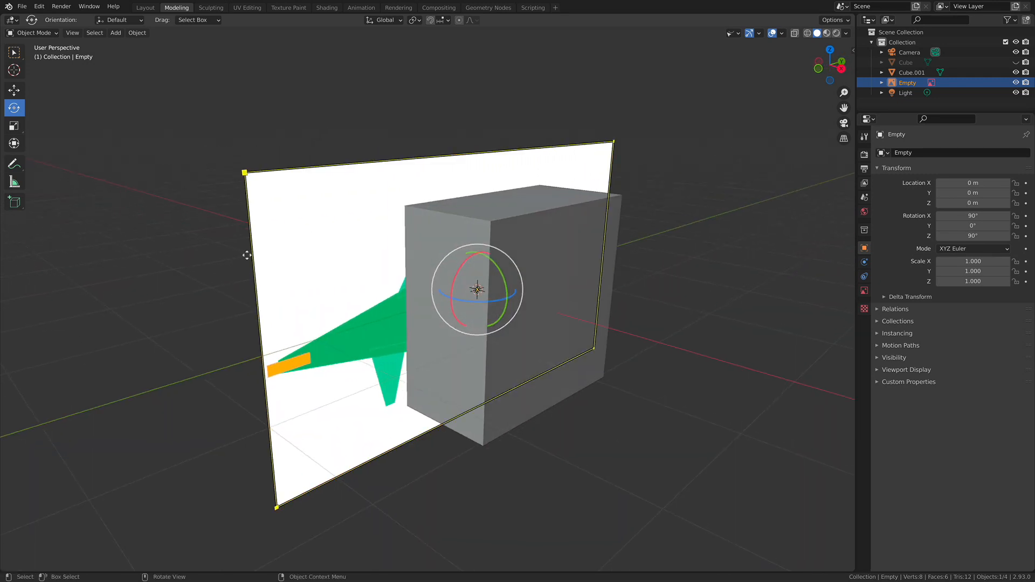
{"action": "middle_click_drag", "start_coordinate": [610, 153], "coordinate": [575, 144]}
{"action": "middle_click_drag", "start_coordinate": [411, 143], "coordinate": [323, 156]}
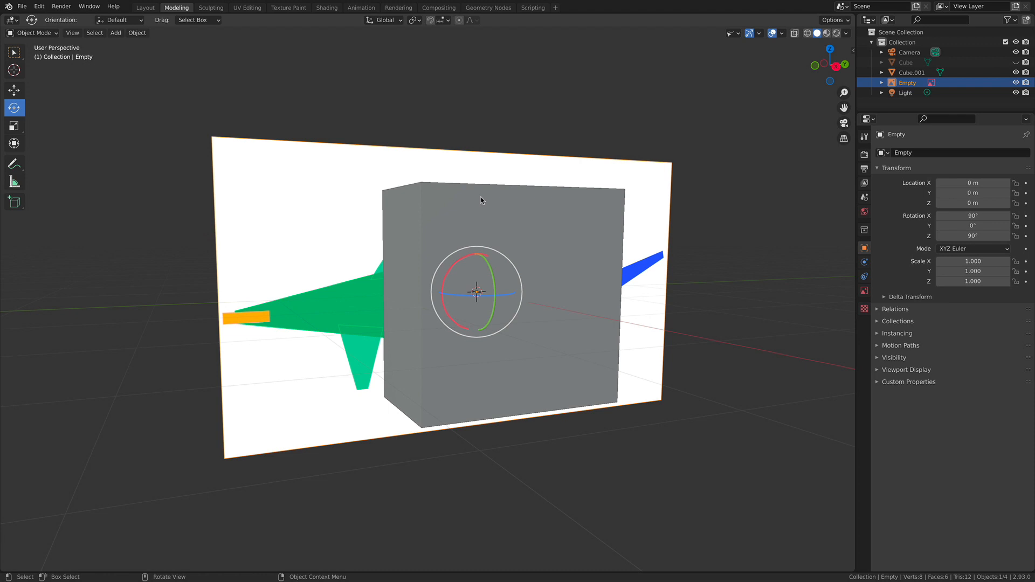
{"action": "middle_click_drag", "start_coordinate": [482, 79], "coordinate": [506, 160]}
{"action": "left_click", "coordinate": [416, 144]}
{"action": "left_click", "coordinate": [285, 234]}
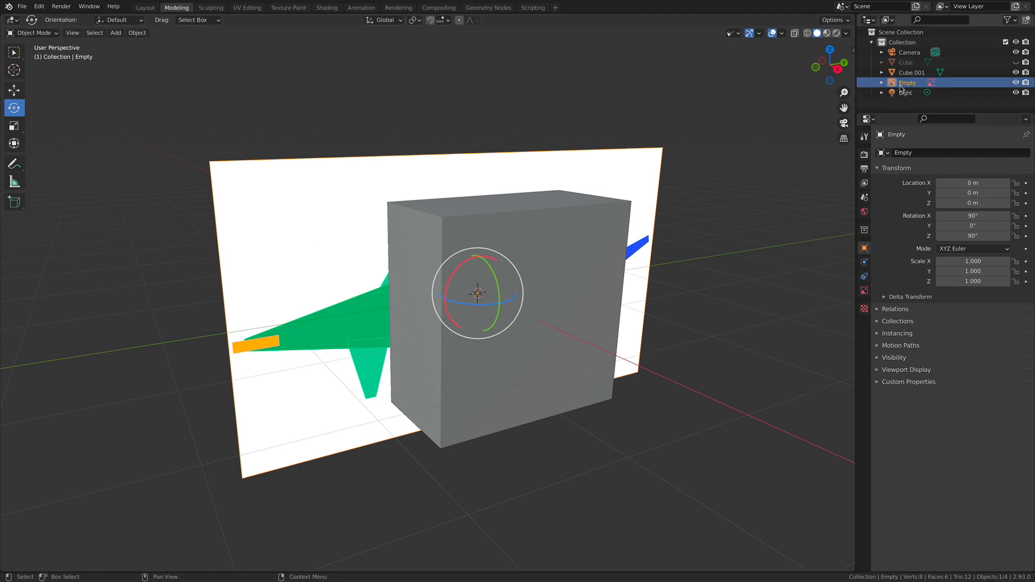
Rename the image empty as Shark Image.
{"action": "left_click", "coordinate": [881, 83]}
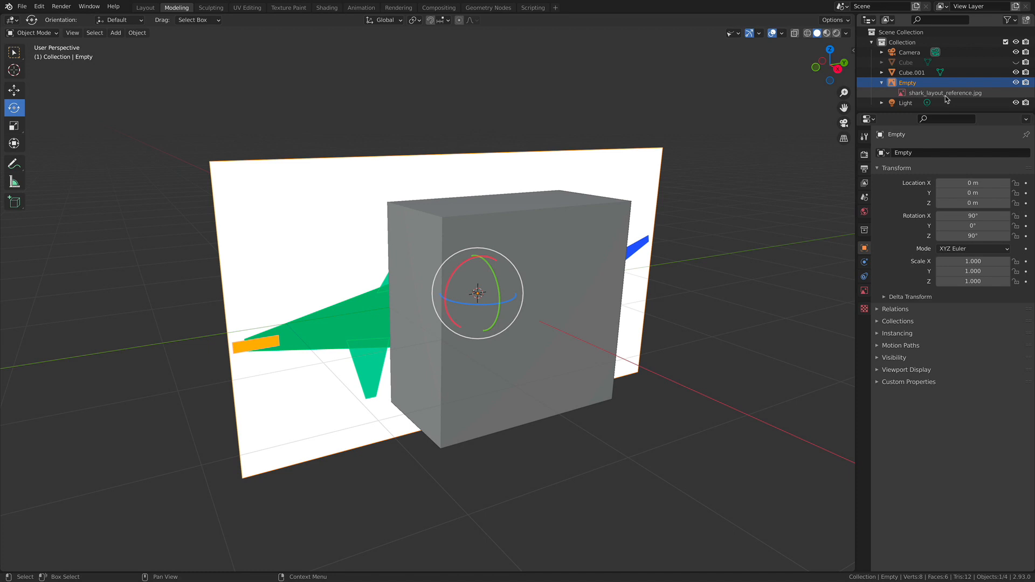
{"action": "left_click", "coordinate": [881, 83]}
{"action": "left_click", "coordinate": [909, 154]}
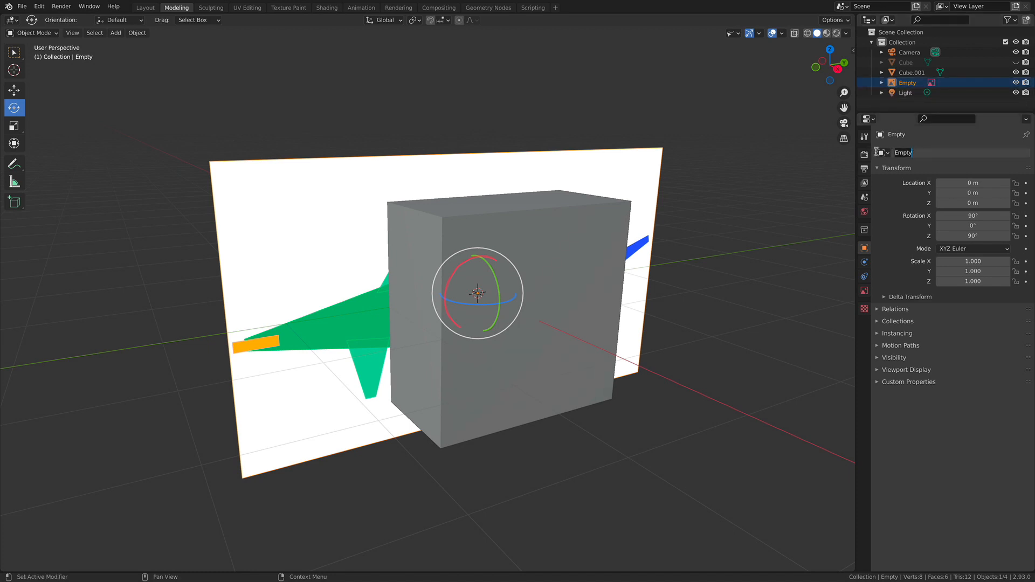
{"action": "type", "text": "Shark Image"}
{"action": "key", "text": "Return"}
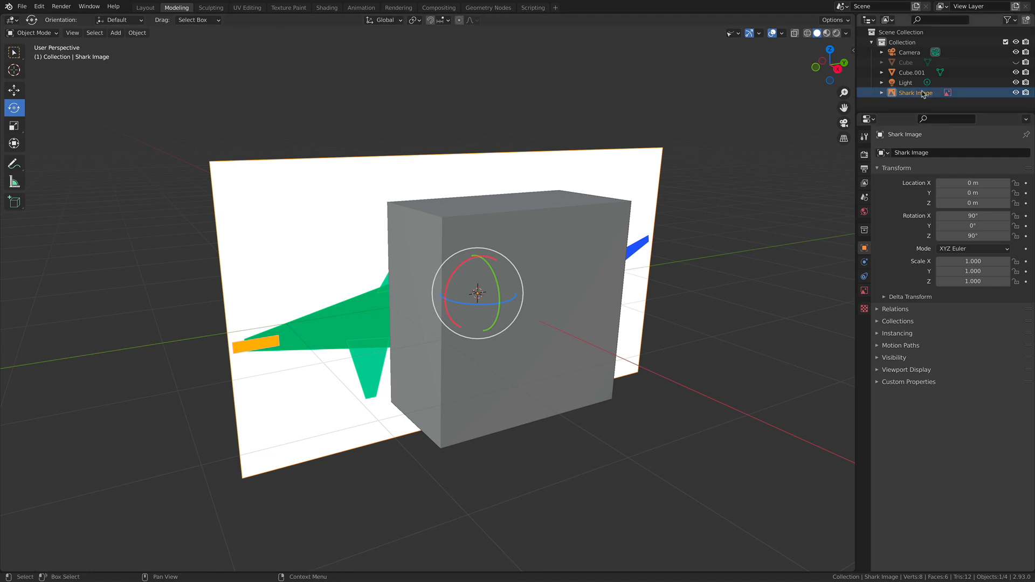
Turn off the shark image's display in perspective and compare it in the right orthographic and perspective views.
{"action": "left_click", "coordinate": [863, 291]}
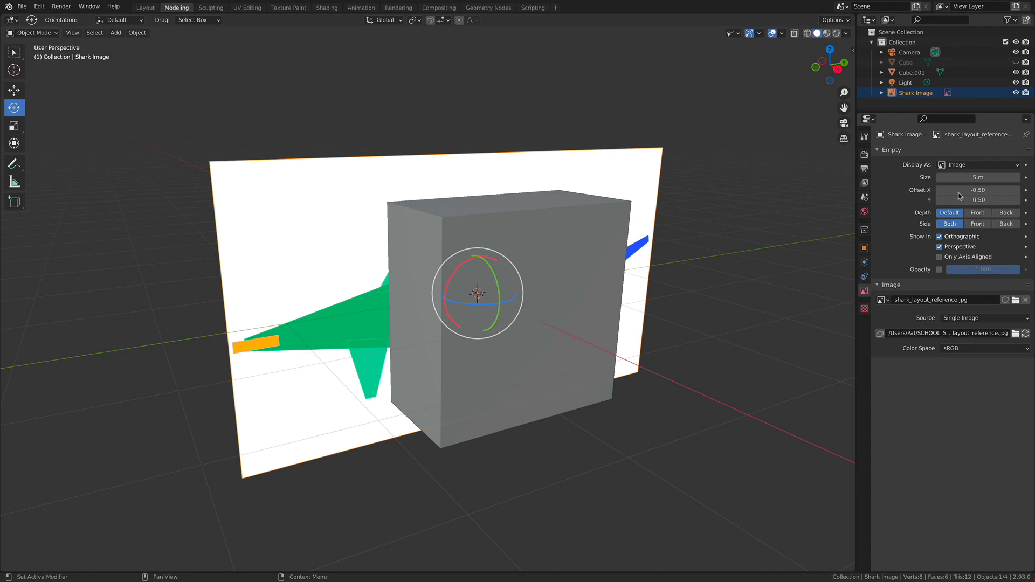
{"action": "left_click", "coordinate": [939, 247]}
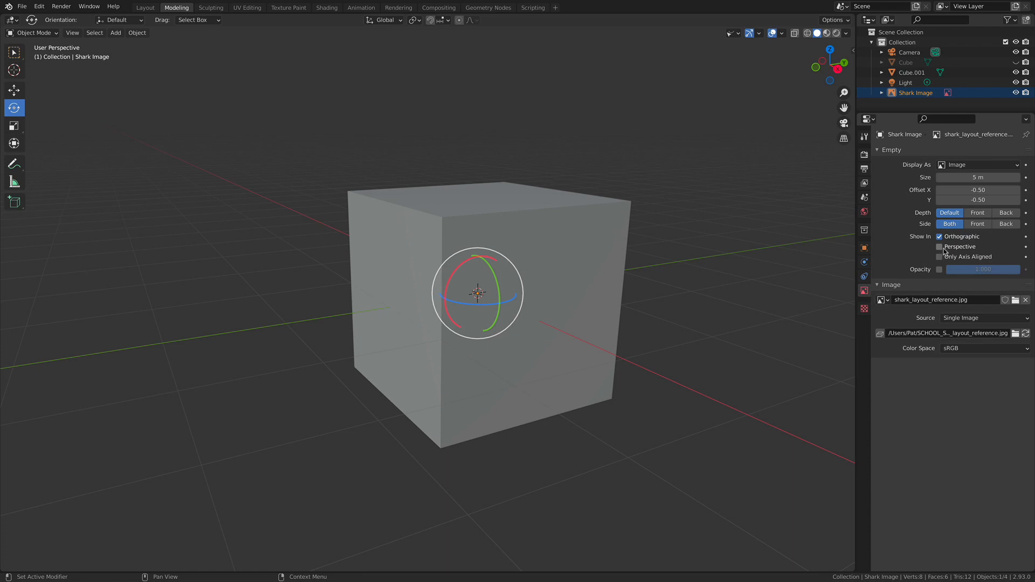
{"action": "middle_click_drag", "start_coordinate": [657, 210], "coordinate": [668, 198]}
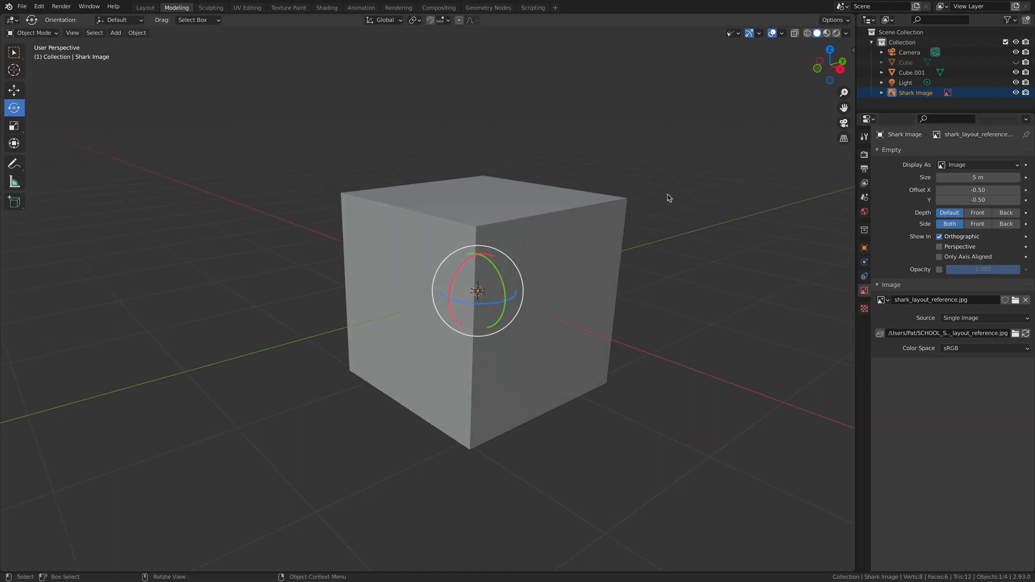
{"action": "key", "text": "KP_3"}
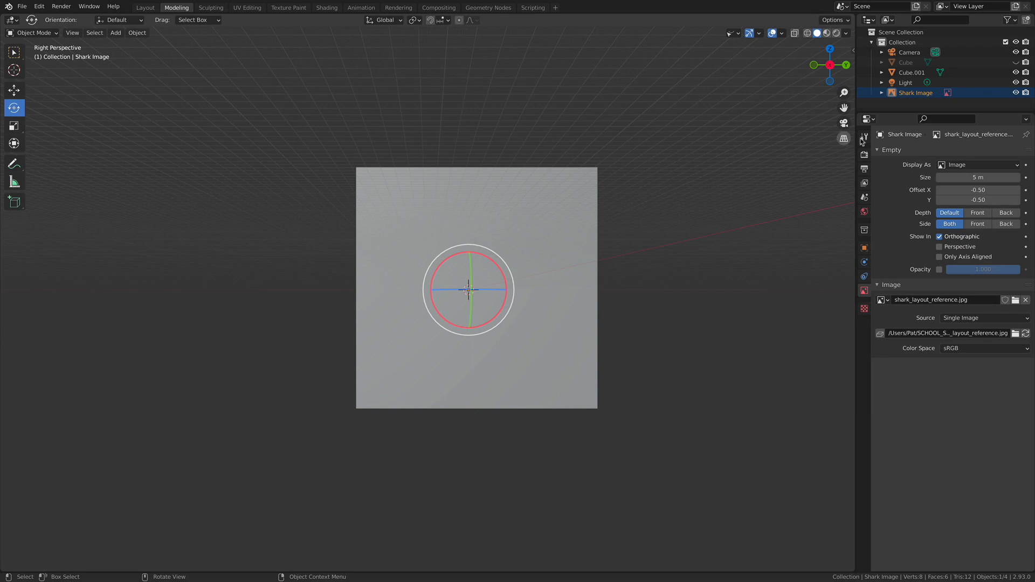
{"action": "left_click", "coordinate": [844, 138]}
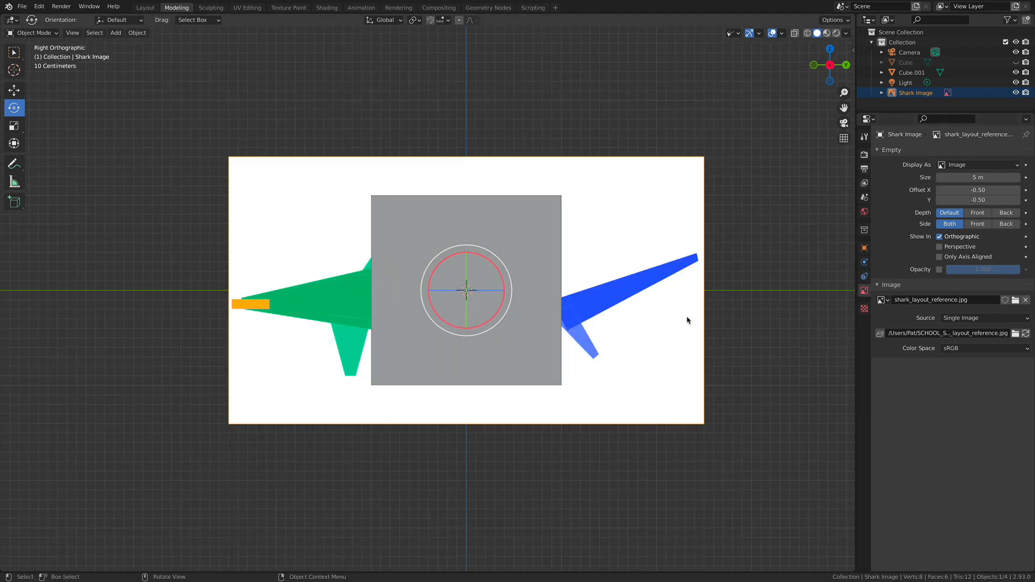
{"action": "middle_click_drag", "start_coordinate": [584, 199], "coordinate": [748, 160]}
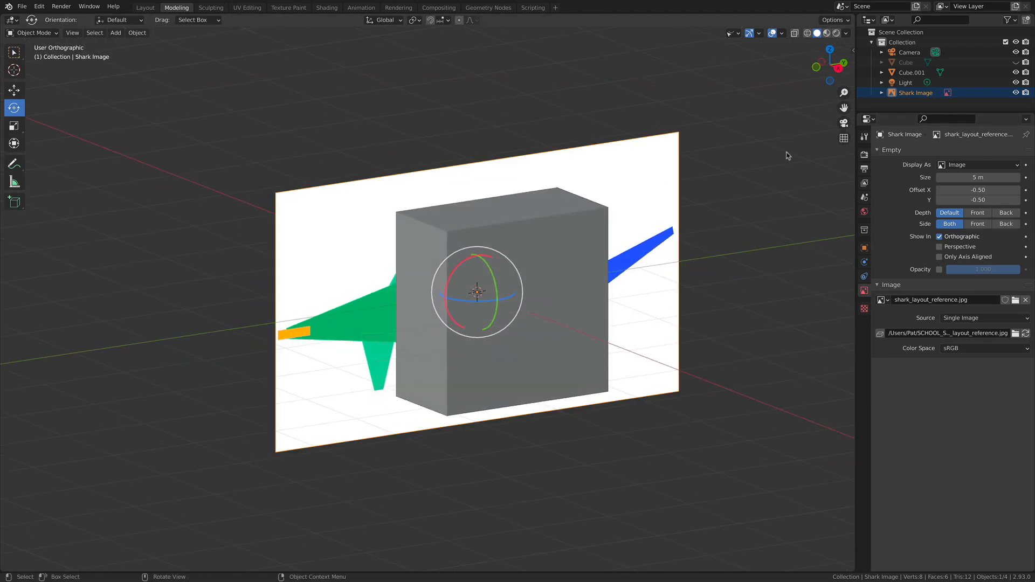
{"action": "left_click", "coordinate": [844, 141]}
Turn on quad view, clear the selection and orbit the perspective viewport around the cube.
{"action": "left_click", "coordinate": [71, 32]}
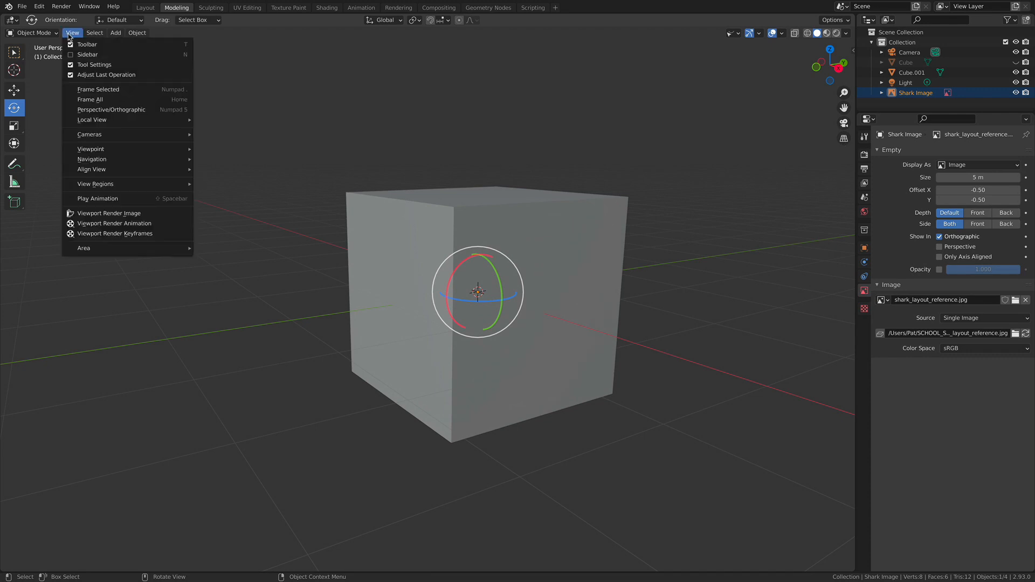
{"action": "mouse_move", "coordinate": [123, 251]}
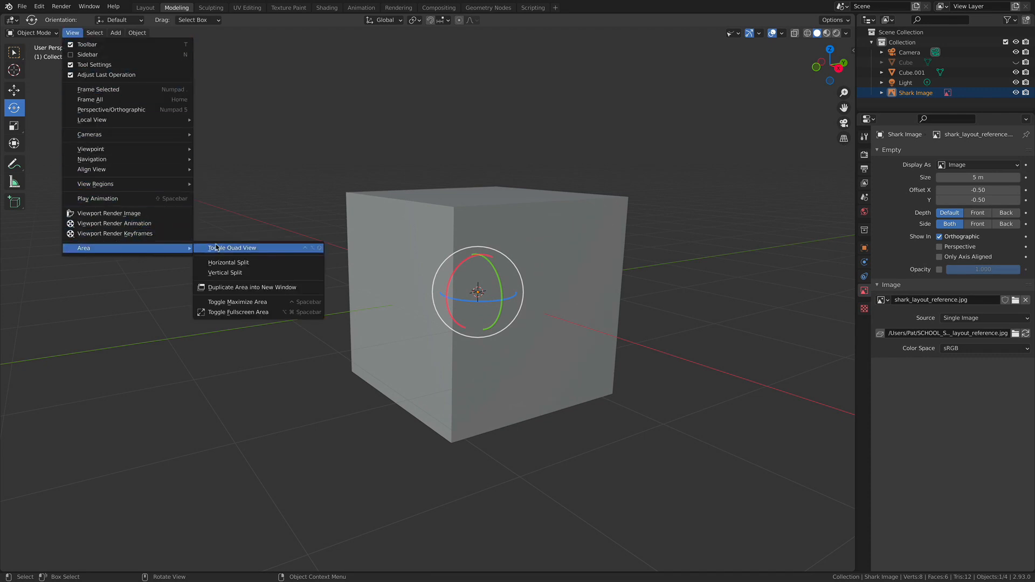
{"action": "left_click", "coordinate": [223, 249]}
{"action": "left_click", "coordinate": [529, 356]}
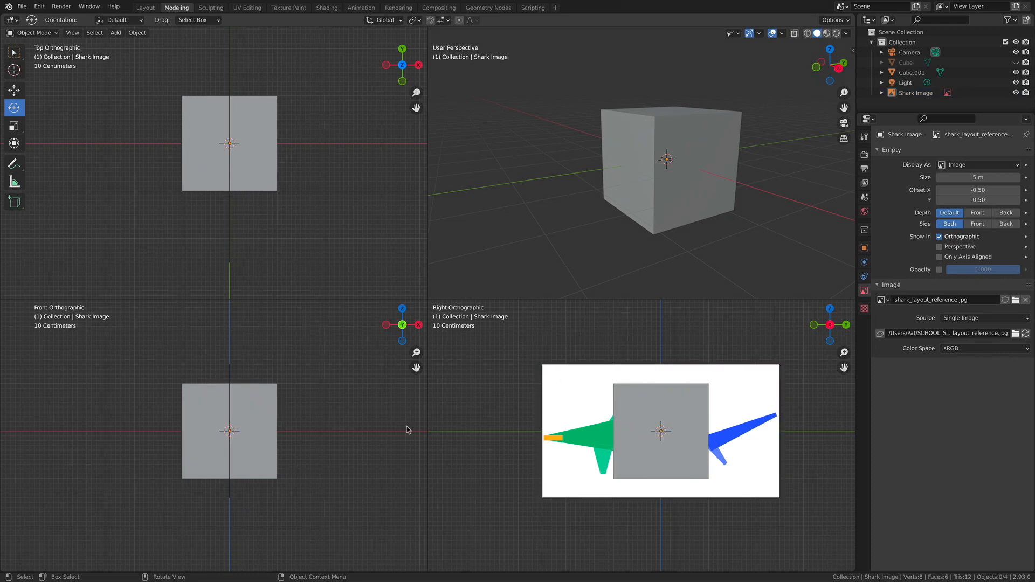
{"action": "middle_click_drag", "start_coordinate": [541, 124], "coordinate": [648, 185]}
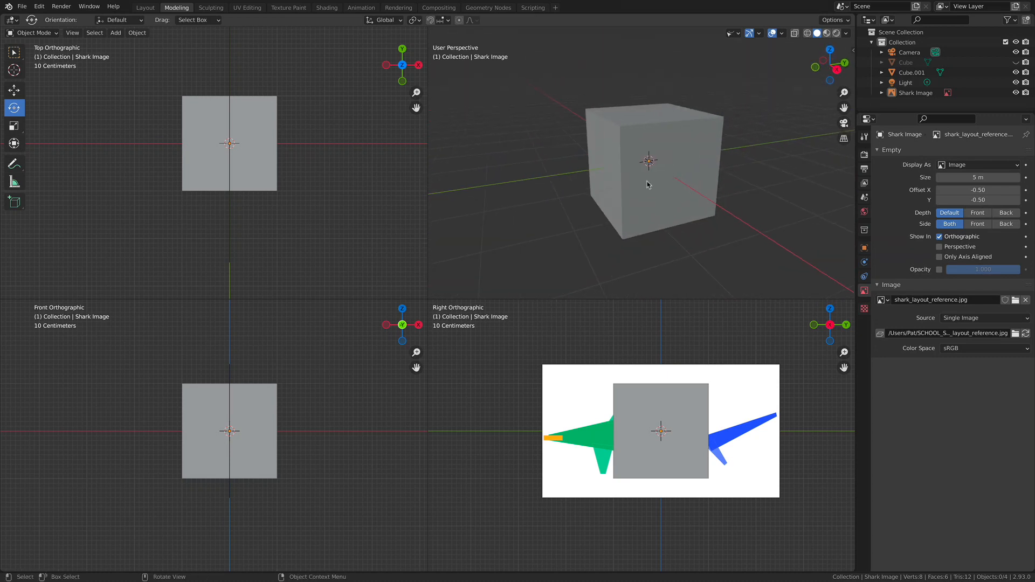
Set the shark image to show only in perspective views, not in orthographic ones.
{"action": "left_click", "coordinate": [939, 236]}
{"action": "left_click", "coordinate": [938, 247]}
{"action": "mouse_move", "coordinate": [690, 189]}
{"action": "middle_mouse_down"}
{"action": "mouse_move", "coordinate": [737, 196]}
{"action": "mouse_move", "coordinate": [701, 202]}
{"action": "middle_mouse_up"}
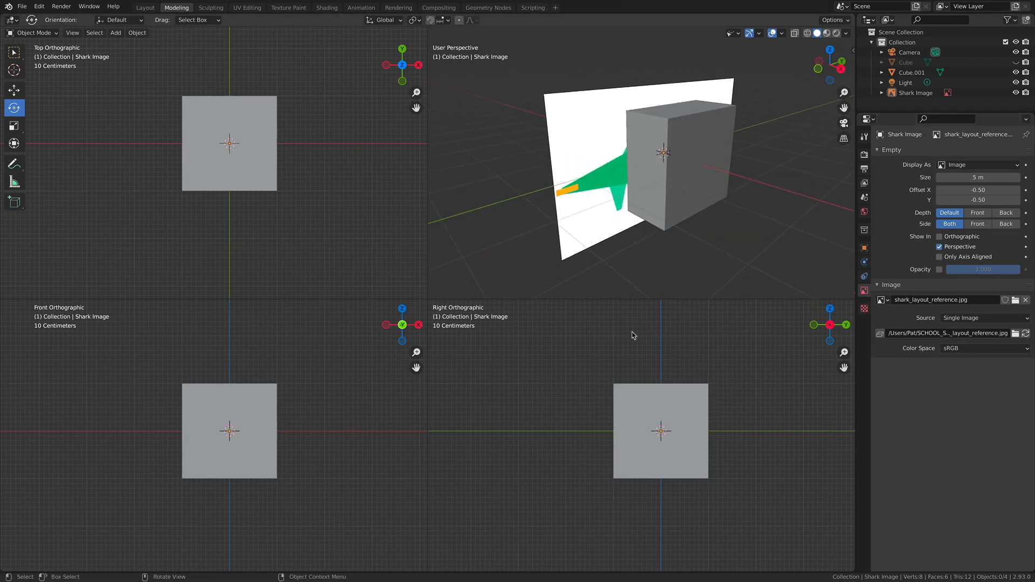
Set the shark image to show only in orthographic views and check the perspective viewport.
{"action": "left_click", "coordinate": [939, 236]}
{"action": "left_click", "coordinate": [939, 247]}
{"action": "middle_click_drag", "start_coordinate": [675, 189], "coordinate": [654, 198]}
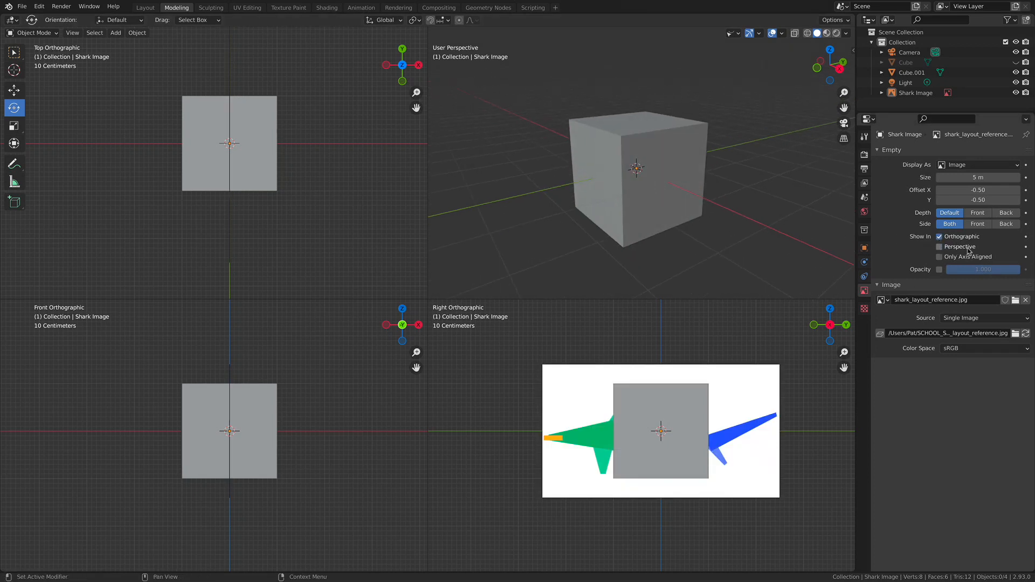
{"action": "middle_click_drag", "start_coordinate": [665, 177], "coordinate": [626, 157]}
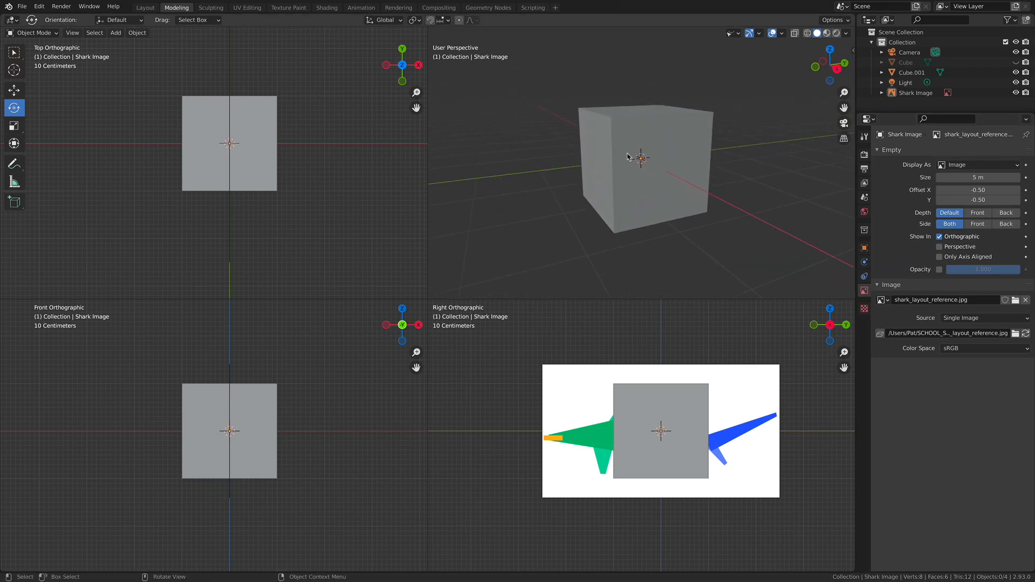
Select the shark image and turn off quad view to return to a single perspective viewport.
{"action": "left_click", "coordinate": [556, 380]}
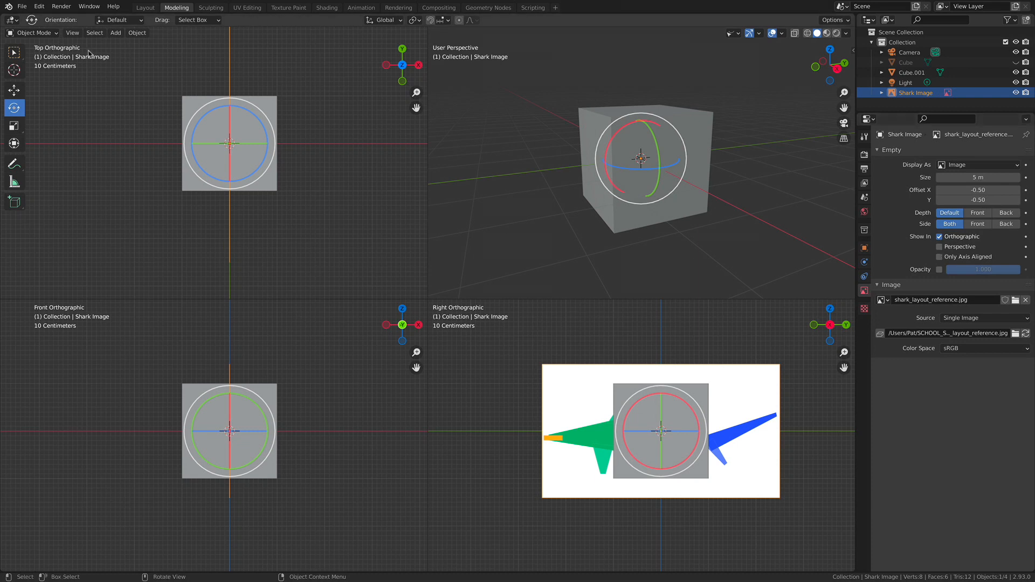
{"action": "left_click", "coordinate": [72, 33]}
{"action": "mouse_move", "coordinate": [201, 257]}
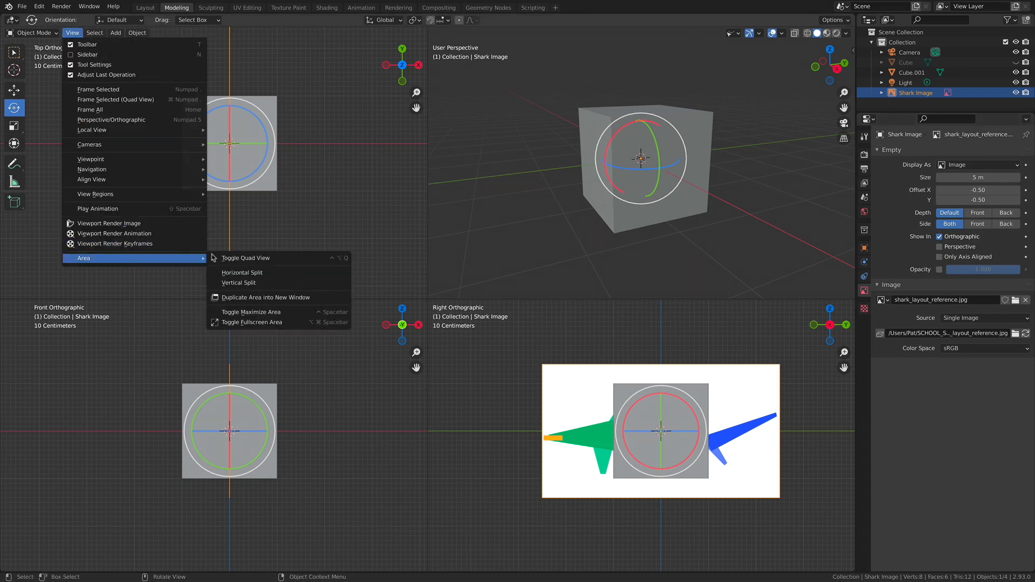
{"action": "left_click", "coordinate": [239, 257]}
{"action": "middle_click_drag", "start_coordinate": [467, 228], "coordinate": [534, 216], "text": "shift"}
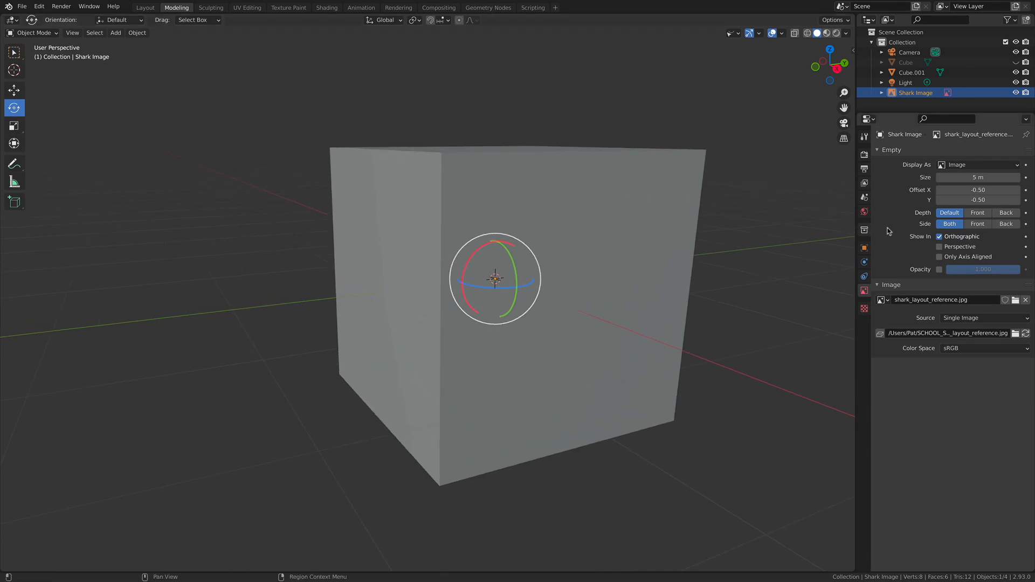
Enable the shark image's display in perspective and turn on its opacity setting with a value of 0.071.
{"action": "left_click", "coordinate": [938, 247]}
{"action": "scroll", "coordinate": [736, 277], "scroll_direction": "down", "scroll_amount": 3}
{"action": "middle_click_drag", "start_coordinate": [736, 277], "coordinate": [753, 263]}
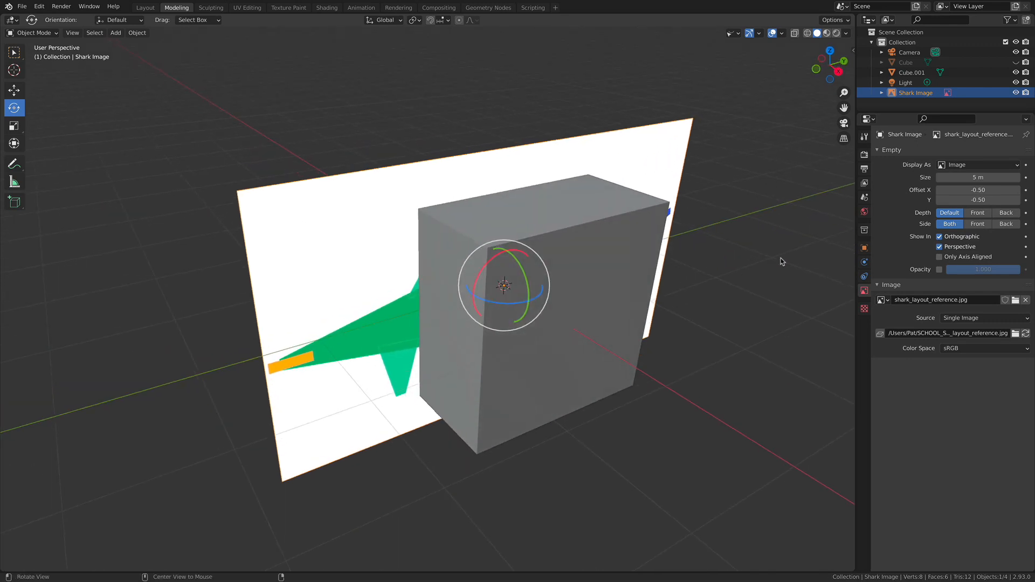
{"action": "left_click", "coordinate": [939, 270]}
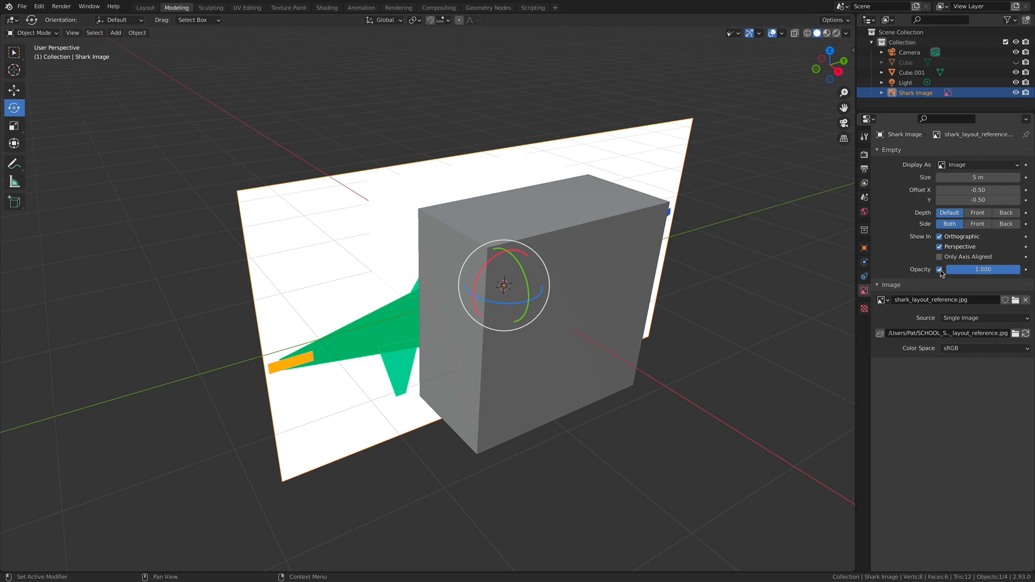
{"action": "left_click_drag", "start_coordinate": [1008, 274], "coordinate": [929, 271]}
{"action": "middle_click_drag", "start_coordinate": [681, 284], "coordinate": [474, 236]}
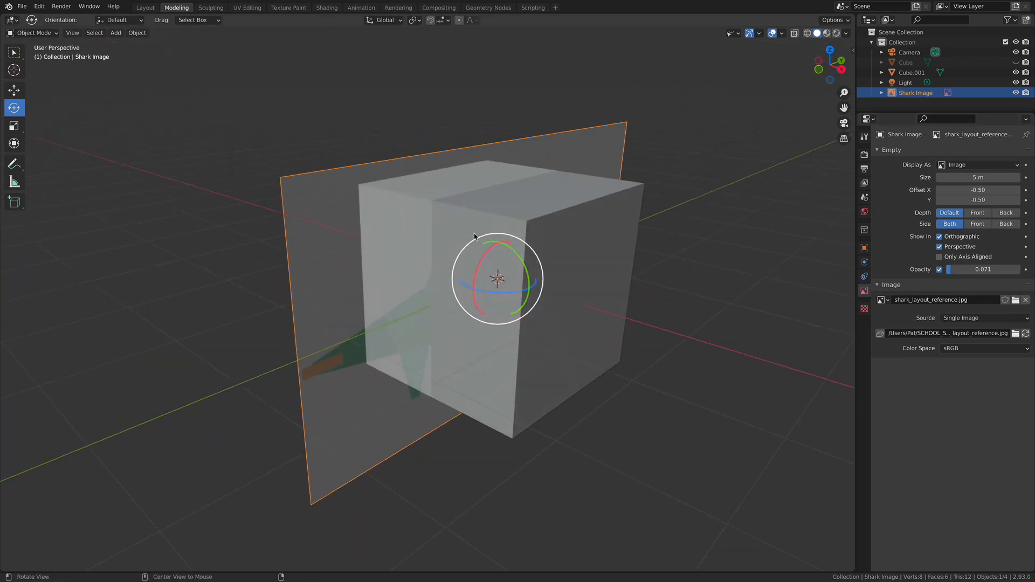
Inspect the transparent shark image and the cube from several angles, selecting the cube and then clearing the selection.
{"action": "middle_click_drag", "start_coordinate": [386, 194], "coordinate": [437, 208]}
{"action": "left_click", "coordinate": [544, 142]}
{"action": "middle_click_drag", "start_coordinate": [543, 142], "coordinate": [499, 246]}
{"action": "left_click", "coordinate": [500, 237]}
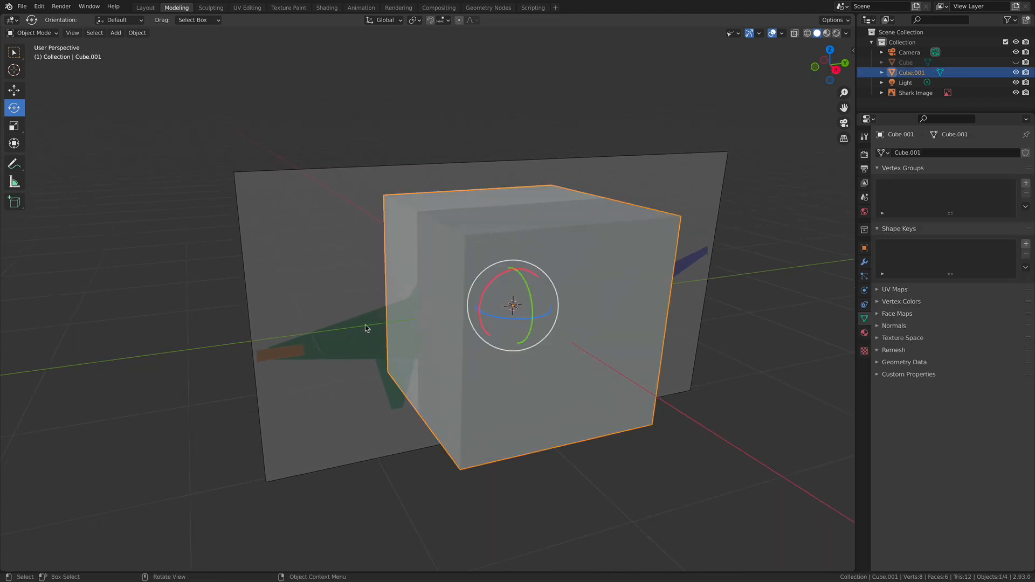
{"action": "middle_click_drag", "start_coordinate": [709, 116], "coordinate": [667, 103]}
{"action": "left_click", "coordinate": [610, 144]}
{"action": "middle_click_drag", "start_coordinate": [340, 288], "coordinate": [363, 316]}
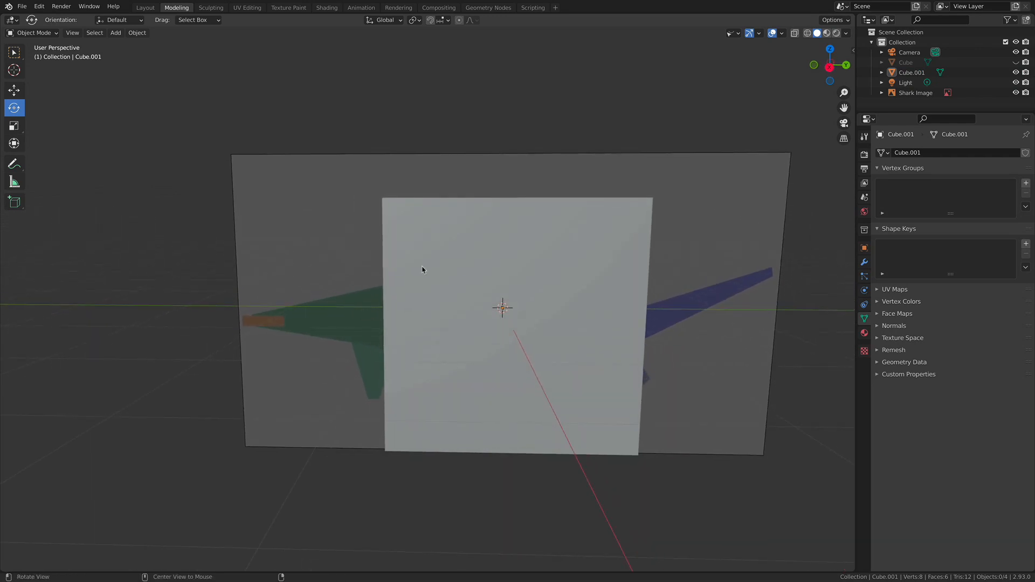
{"action": "middle_click_drag", "start_coordinate": [589, 275], "coordinate": [515, 227]}
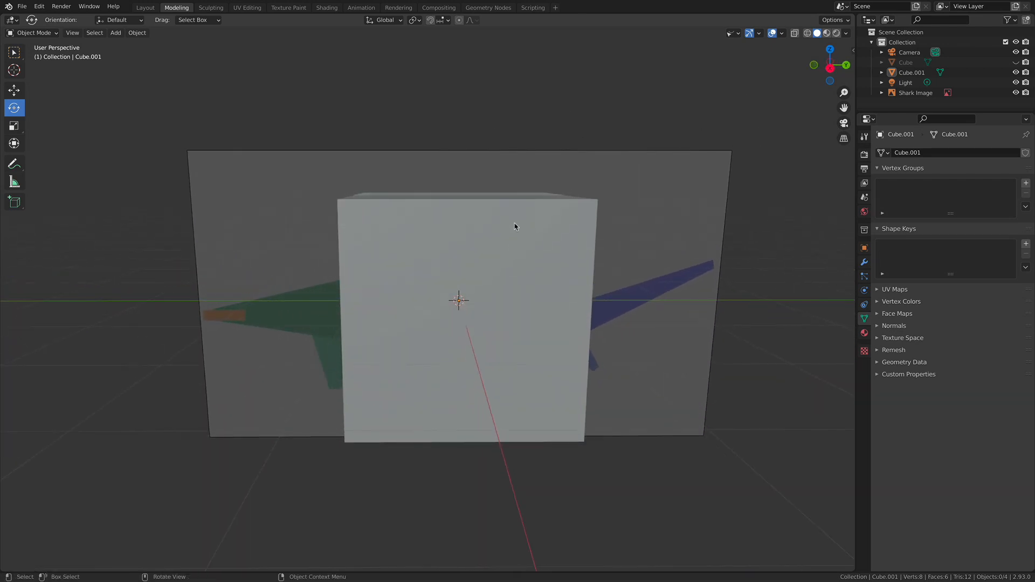
Switch to the right orthographic view and select the shark image.
{"action": "left_click", "coordinate": [837, 147]}
{"action": "key", "text": "KP_3"}
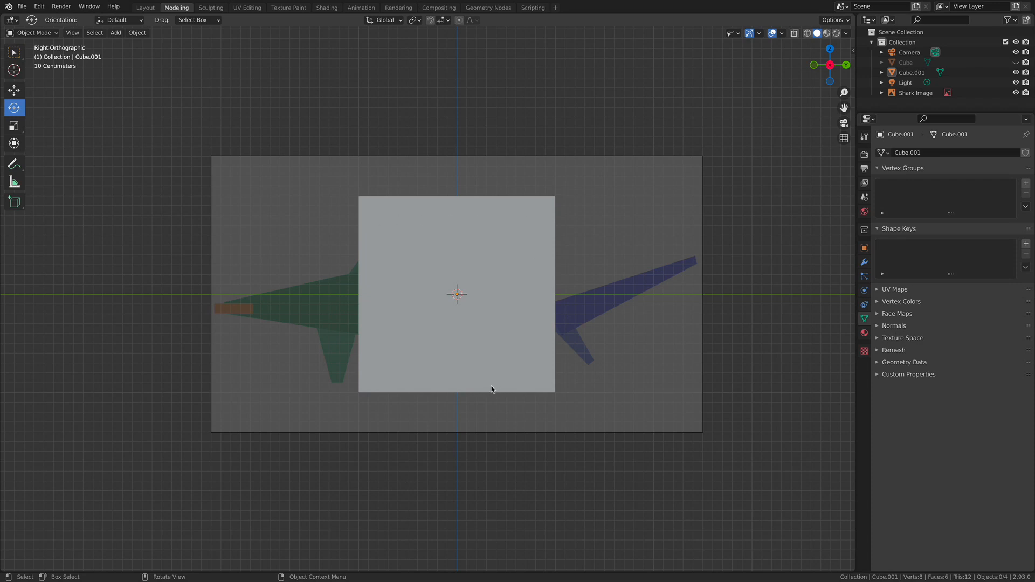
{"action": "left_click_drag", "start_coordinate": [685, 135], "coordinate": [719, 298]}
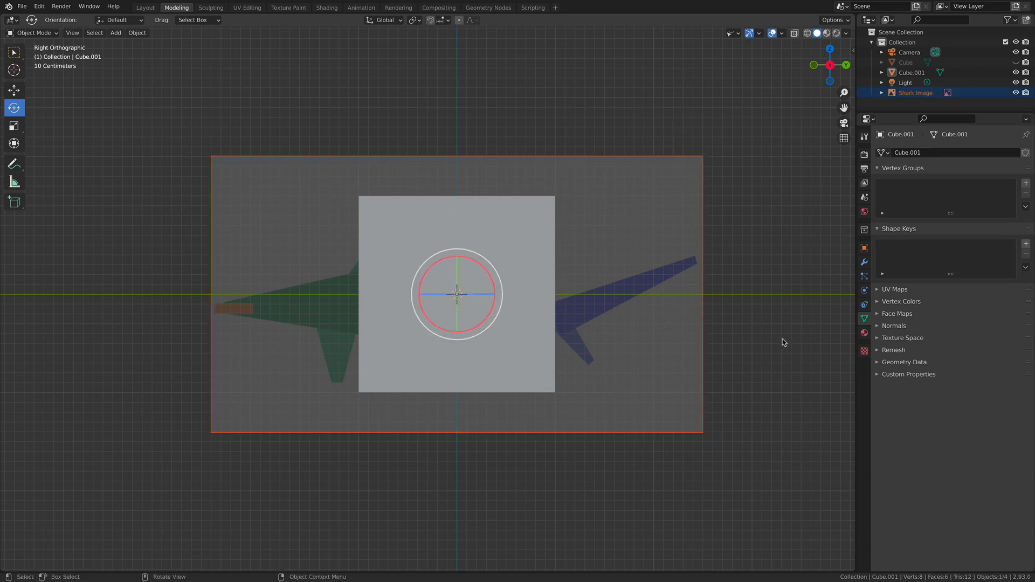
Look through the visibility and viewport display settings in the object properties of Cube.001.
{"action": "left_click", "coordinate": [864, 249]}
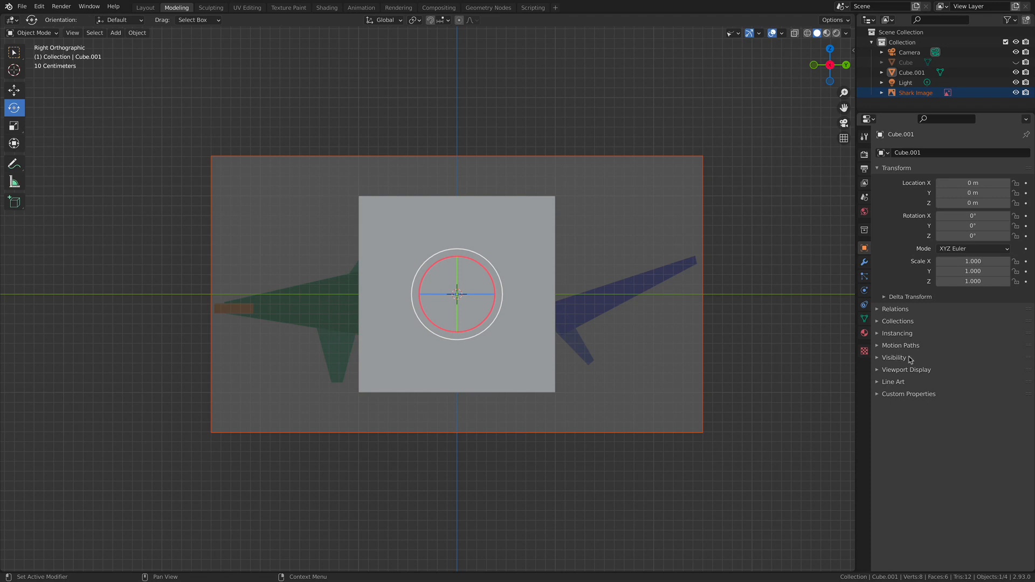
{"action": "left_click", "coordinate": [899, 371]}
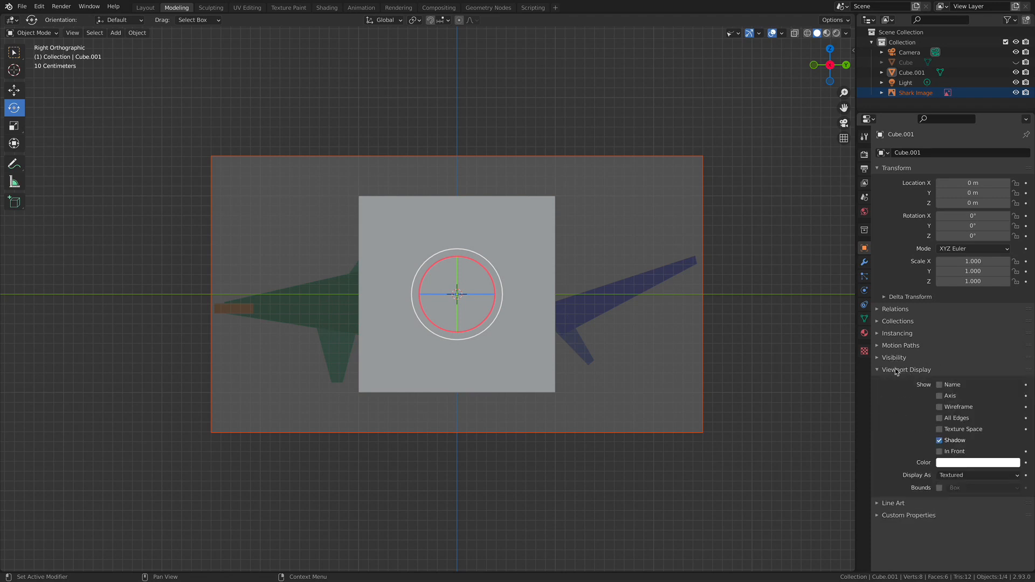
{"action": "left_click", "coordinate": [903, 371]}
{"action": "left_click", "coordinate": [905, 358]}
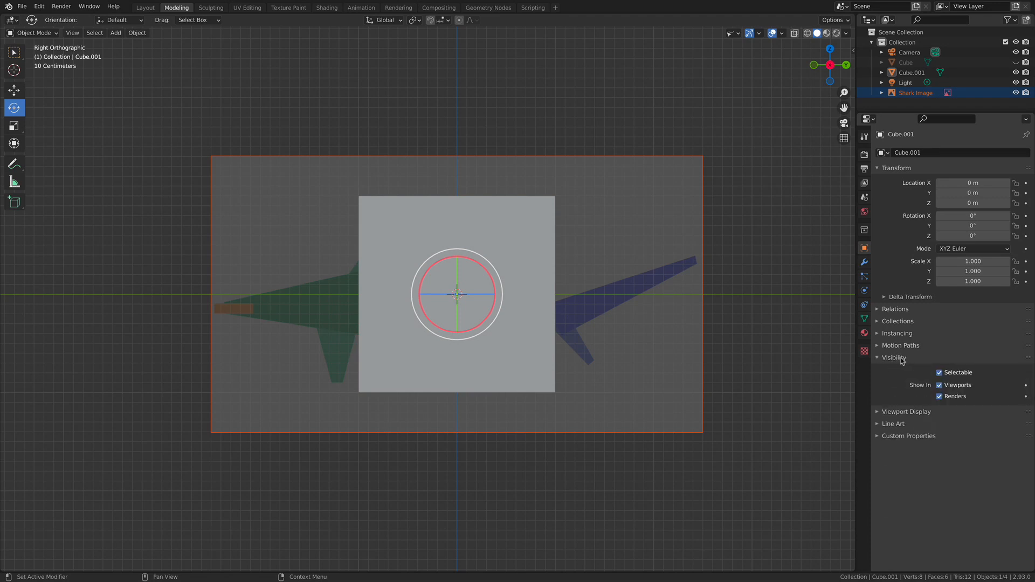
{"action": "left_click", "coordinate": [896, 357]}
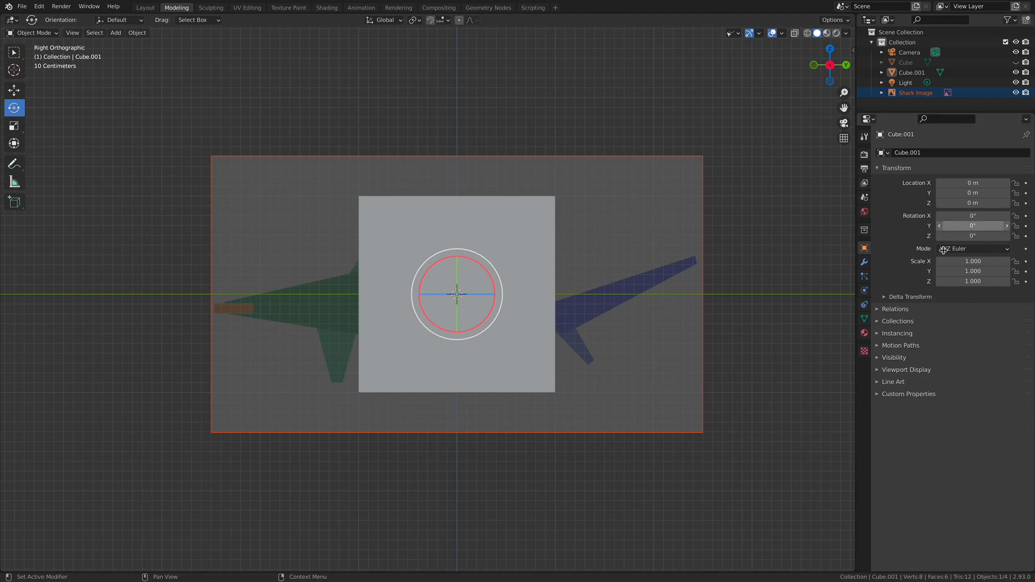
{"action": "left_click", "coordinate": [910, 371]}
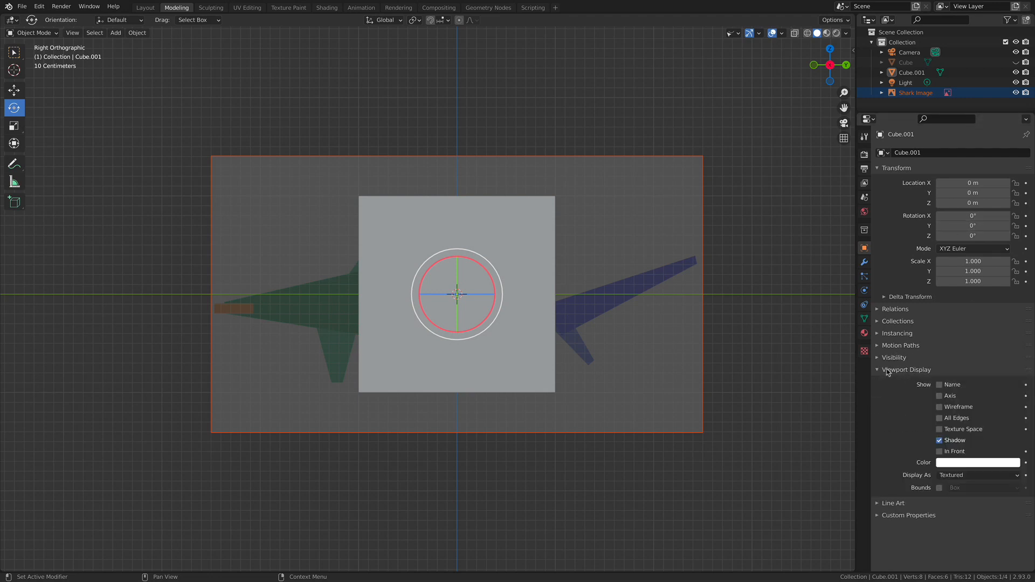
Turn on In Front in the viewport display settings of Cube.001 and check the effect from an angle.
{"action": "left_click", "coordinate": [938, 440]}
{"action": "left_click", "coordinate": [751, 170]}
{"action": "middle_click_drag", "start_coordinate": [635, 167], "coordinate": [652, 201]}
{"action": "left_click", "coordinate": [939, 453]}
{"action": "left_click", "coordinate": [939, 451]}
{"action": "left_click", "coordinate": [939, 451]}
{"action": "mouse_move", "coordinate": [765, 397]}
{"action": "middle_mouse_down", "text": "alt"}
{"action": "mouse_move", "coordinate": [686, 359]}
{"action": "mouse_move", "coordinate": [623, 361]}
{"action": "mouse_move", "coordinate": [759, 385]}
{"action": "middle_mouse_up", "text": "alt"}
{"action": "left_click", "coordinate": [939, 451]}
{"action": "mouse_move", "coordinate": [545, 212]}
{"action": "middle_mouse_down"}
{"action": "mouse_move", "coordinate": [667, 228]}
{"action": "mouse_move", "coordinate": [501, 212]}
{"action": "middle_mouse_up"}
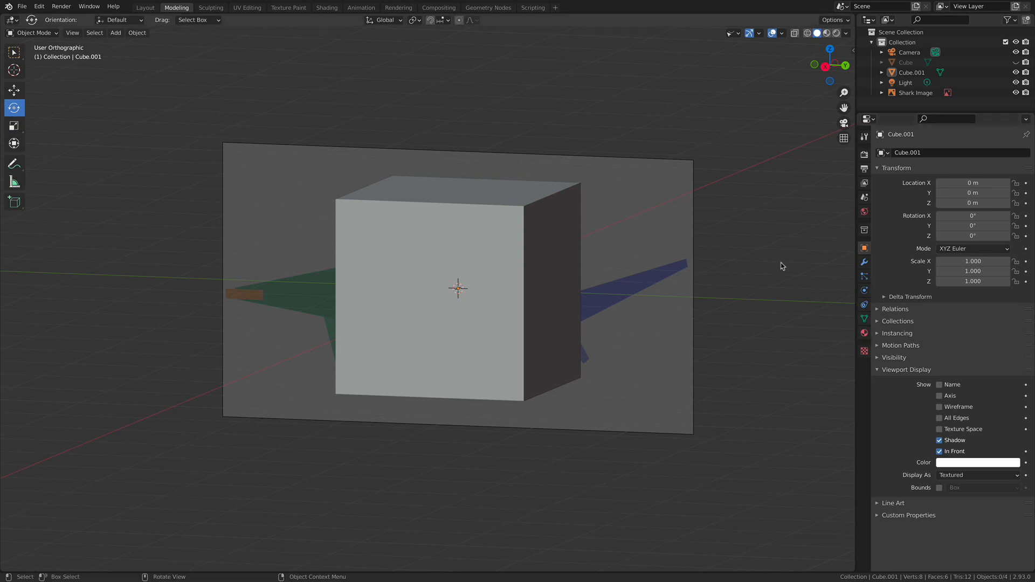
Look at the material settings of Cube.001, select the shark image and view both objects from another side.
{"action": "left_click", "coordinate": [864, 333]}
{"action": "middle_click_drag", "start_coordinate": [802, 332], "coordinate": [778, 268]}
{"action": "left_click_drag", "start_coordinate": [689, 96], "coordinate": [733, 222]}
{"action": "middle_click_drag", "start_coordinate": [732, 222], "coordinate": [710, 225]}
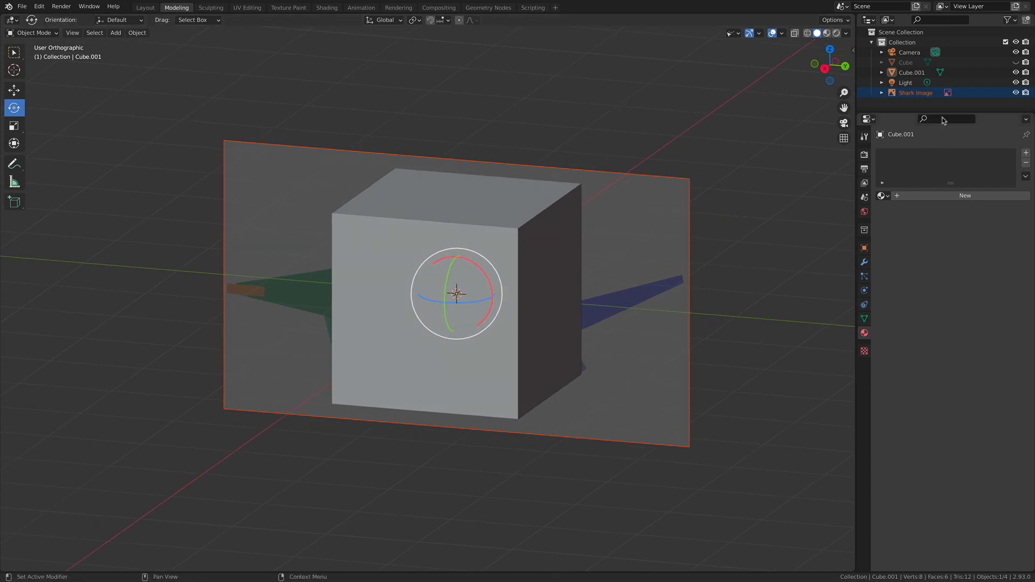
{"action": "middle_click_drag", "start_coordinate": [791, 164], "coordinate": [740, 231]}
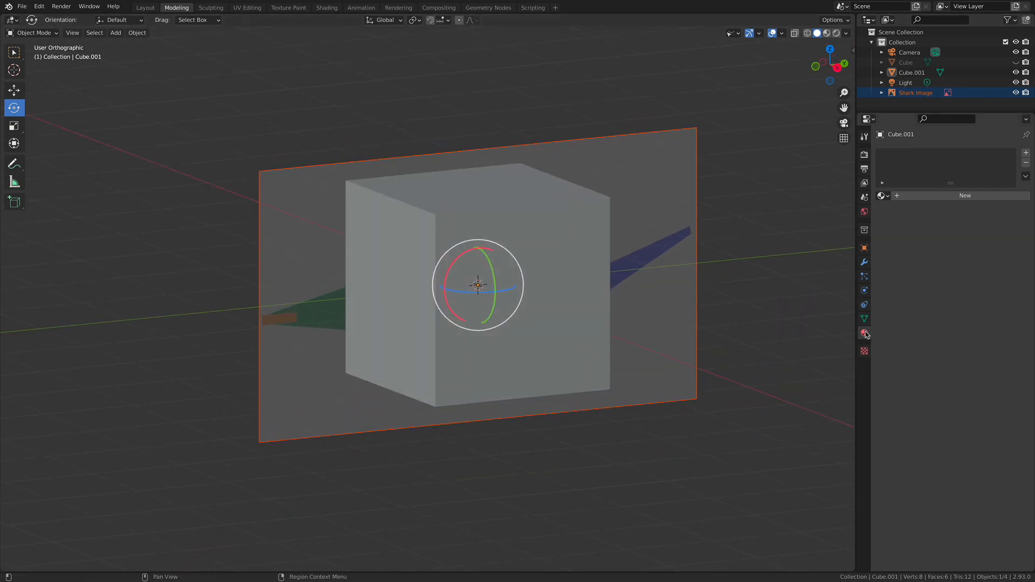
Return to the object properties and make the shark image the active object in place of Cube.001.
{"action": "left_click", "coordinate": [864, 249]}
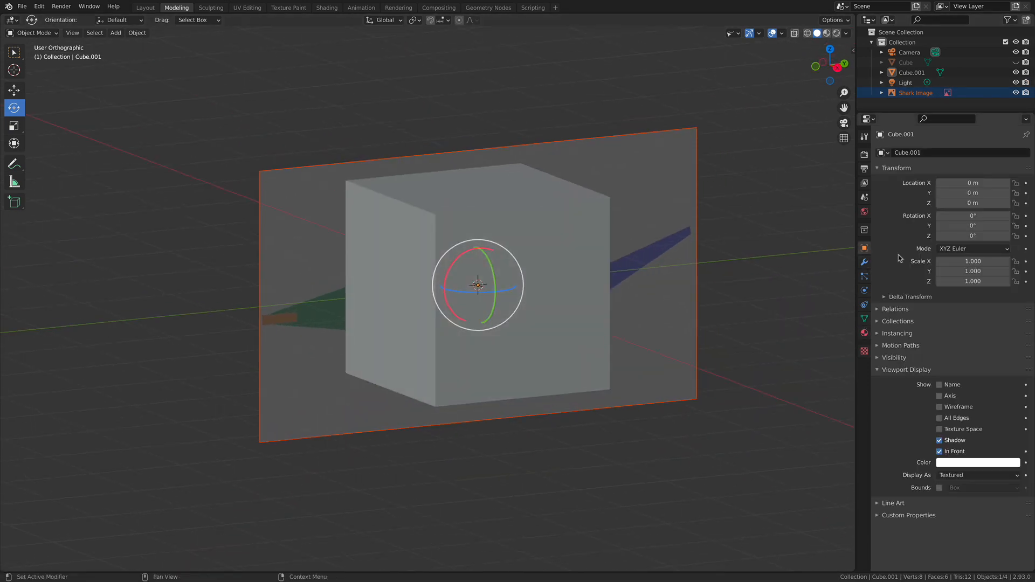
{"action": "left_click", "coordinate": [911, 72]}
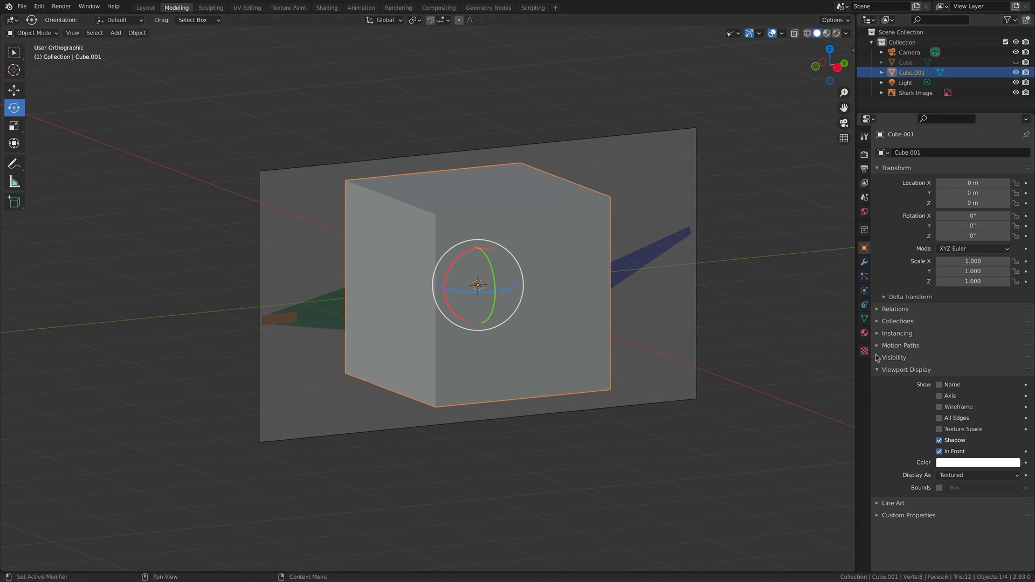
{"action": "left_click", "coordinate": [915, 93]}
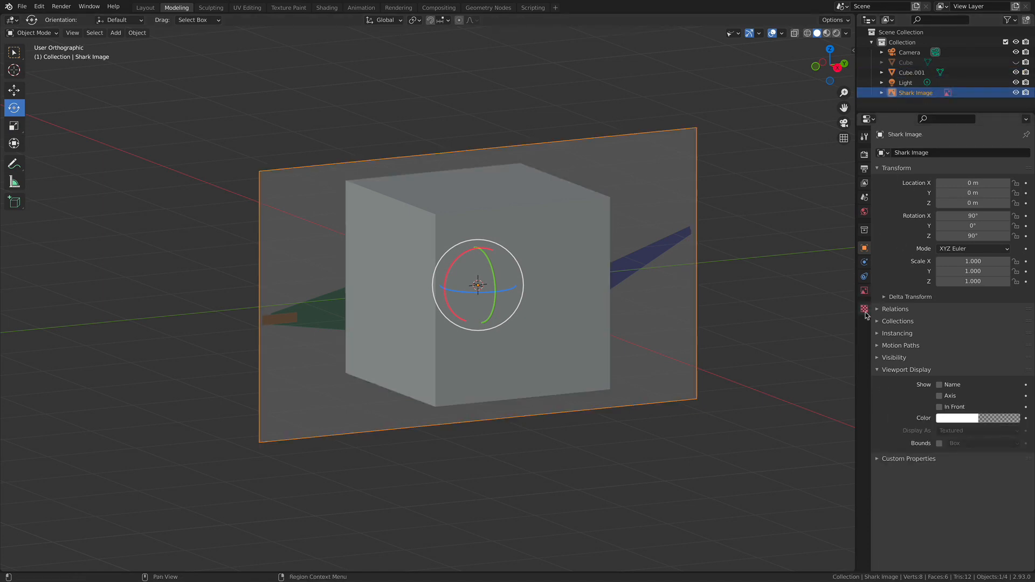
{"action": "left_click", "coordinate": [911, 72]}
{"action": "left_click", "coordinate": [915, 93]}
{"action": "middle_click_drag", "start_coordinate": [746, 240], "coordinate": [637, 101]}
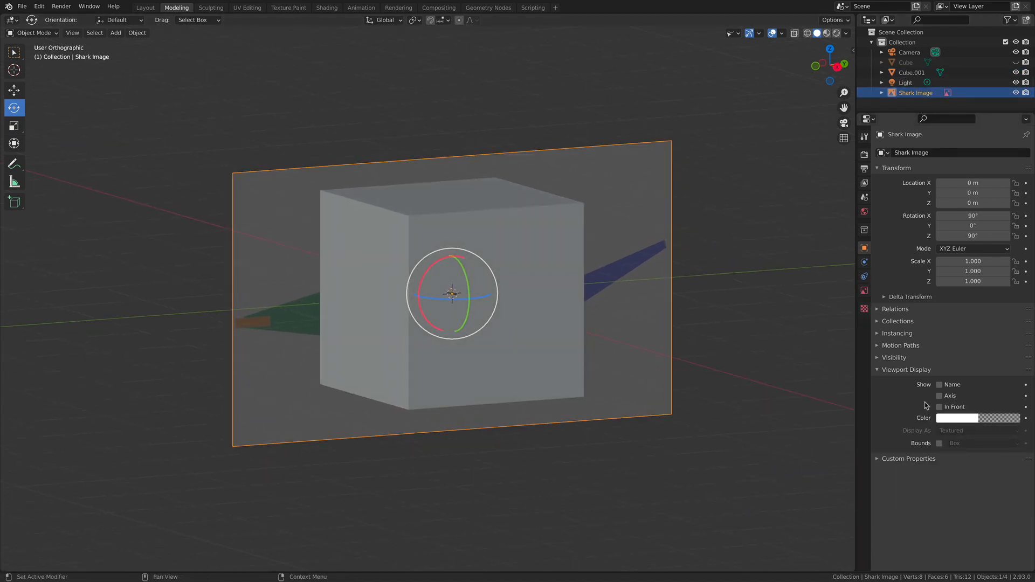
Turn on In Front in the shark image's viewport display settings, keeping the image selected.
{"action": "left_click", "coordinate": [940, 407]}
{"action": "middle_click_drag", "start_coordinate": [718, 274], "coordinate": [674, 272]}
{"action": "middle_click_drag", "start_coordinate": [704, 131], "coordinate": [696, 158]}
{"action": "left_click", "coordinate": [717, 202]}
{"action": "left_click", "coordinate": [910, 93]}
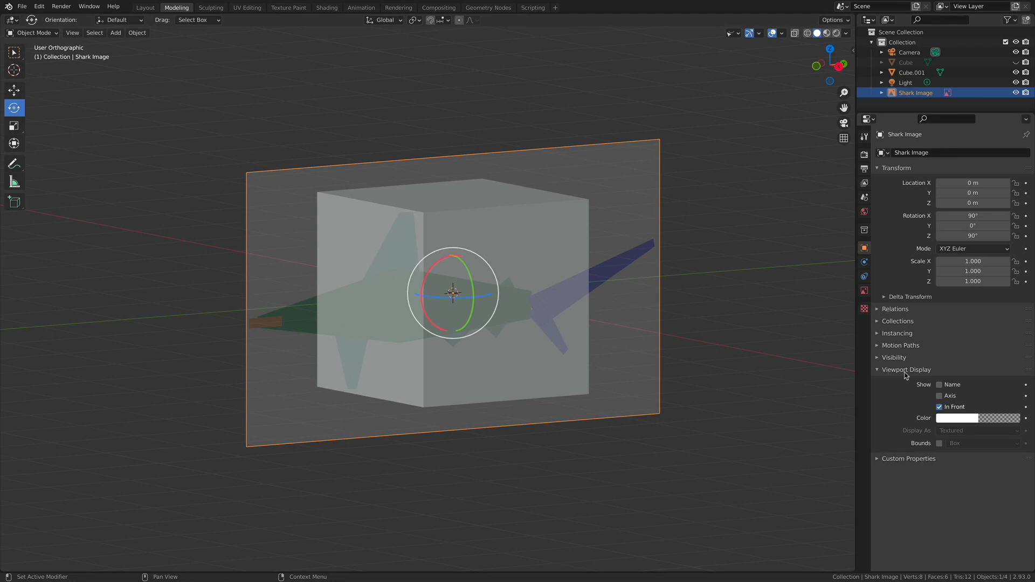
Compare the shark image over the cube with In Front off and on, leaving the option on.
{"action": "left_click", "coordinate": [945, 408]}
{"action": "left_click", "coordinate": [939, 408]}
{"action": "left_click", "coordinate": [939, 408]}
{"action": "left_click", "coordinate": [940, 407]}
{"action": "middle_click_drag", "start_coordinate": [734, 307], "coordinate": [694, 293]}
{"action": "middle_click_drag", "start_coordinate": [776, 232], "coordinate": [759, 231]}
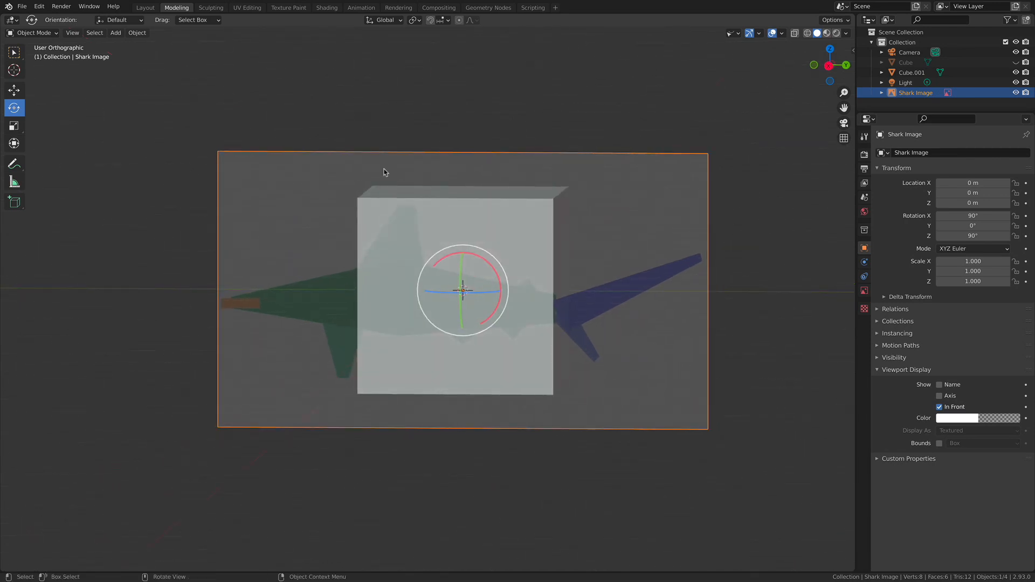
Switch to the right orthographic view and frame the shark image and cube more closely.
{"action": "key", "text": "KP_3"}
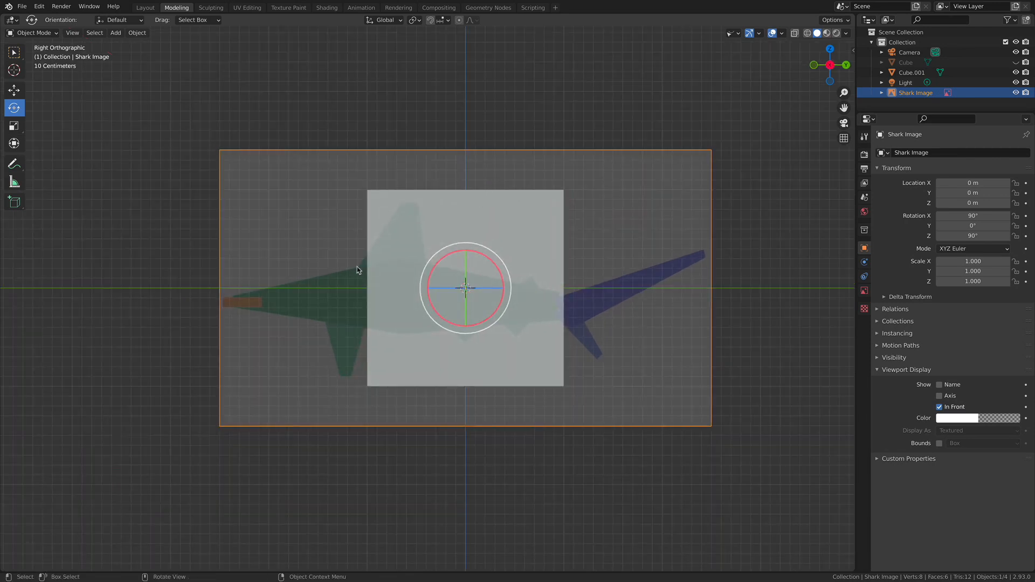
{"action": "middle_click_drag", "start_coordinate": [398, 314], "coordinate": [363, 319], "text": "shift"}
{"action": "middle_click_drag", "start_coordinate": [363, 319], "coordinate": [397, 312], "text": "ctrl"}
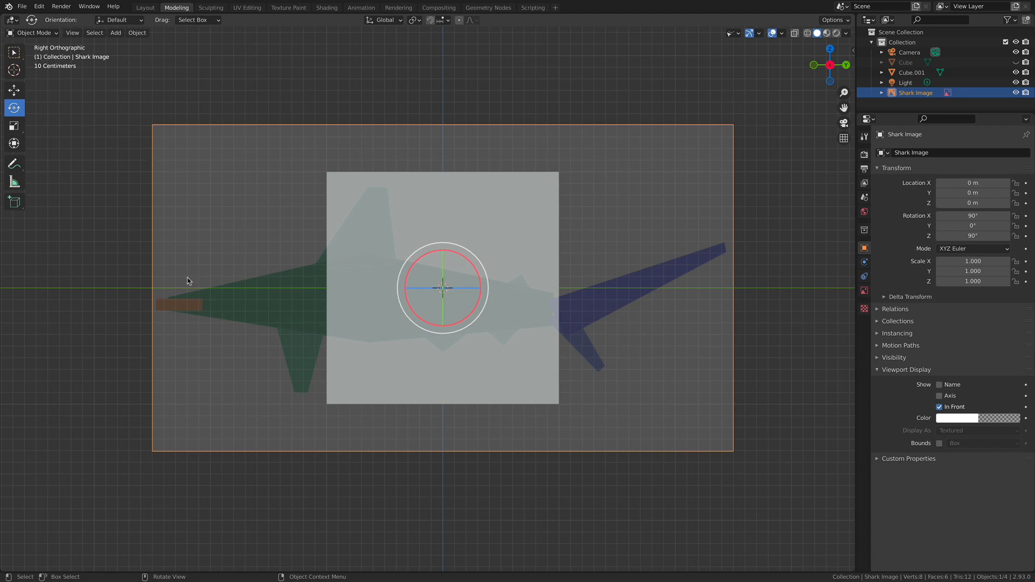
Inspect the shark image over the cube from several angles and review its opacity setting in the image data properties.
{"action": "middle_click_drag", "start_coordinate": [302, 272], "coordinate": [225, 292]}
{"action": "middle_click_drag", "start_coordinate": [281, 317], "coordinate": [686, 161]}
{"action": "middle_click_drag", "start_coordinate": [690, 231], "coordinate": [690, 238]}
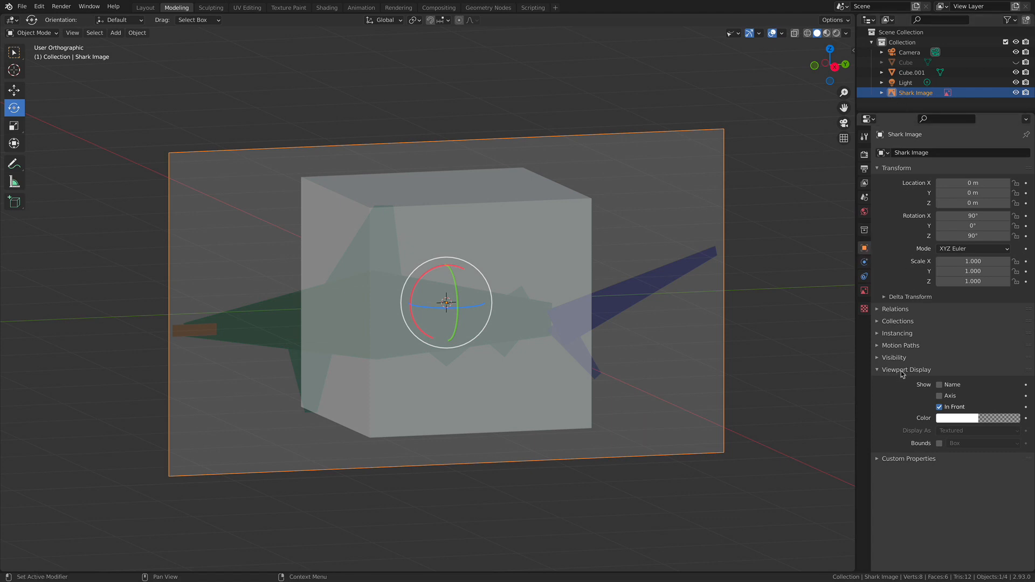
{"action": "left_click", "coordinate": [864, 291]}
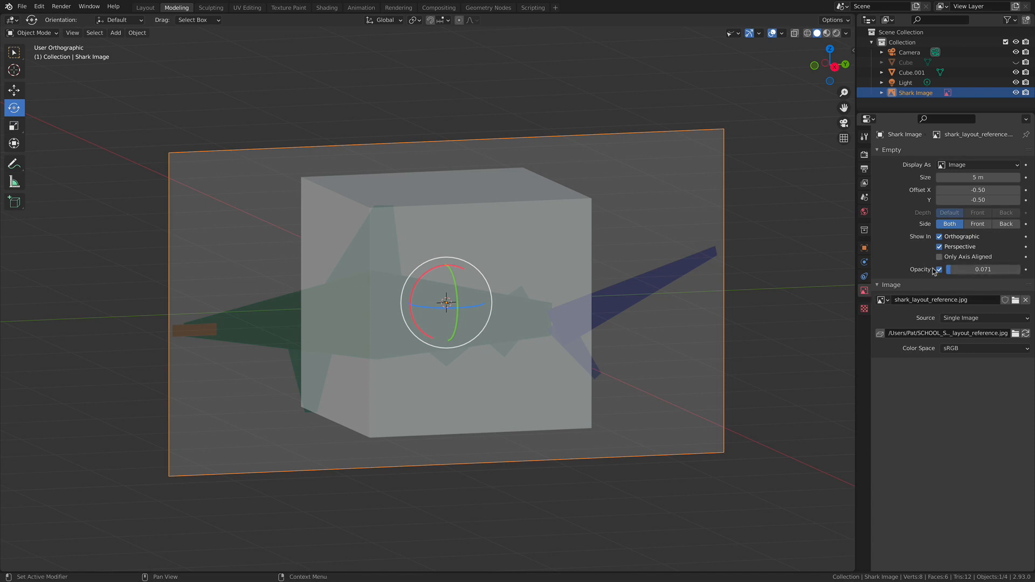
{"action": "middle_click_drag", "start_coordinate": [717, 238], "coordinate": [817, 247]}
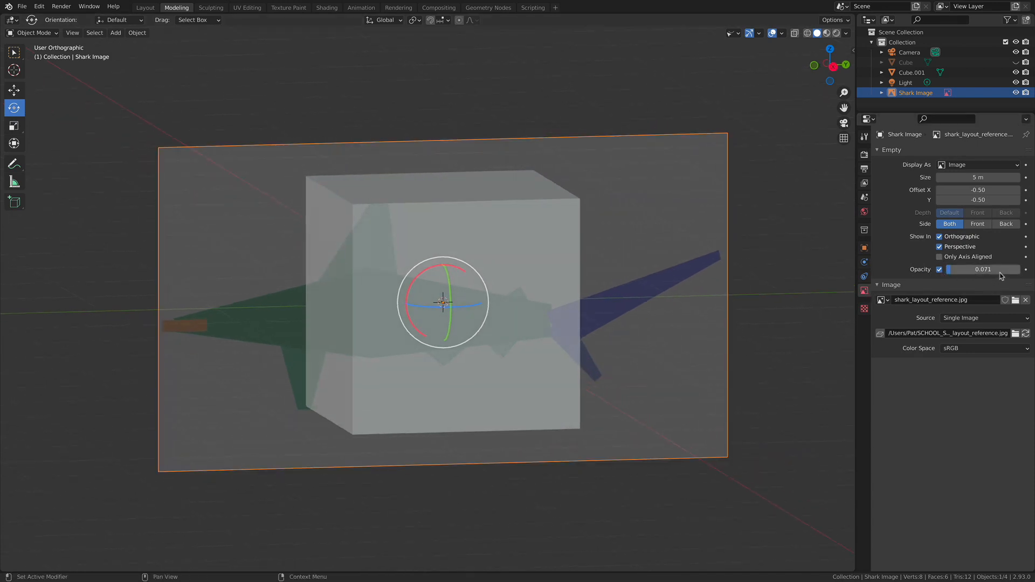
{"action": "middle_click_drag", "start_coordinate": [747, 248], "coordinate": [350, 229]}
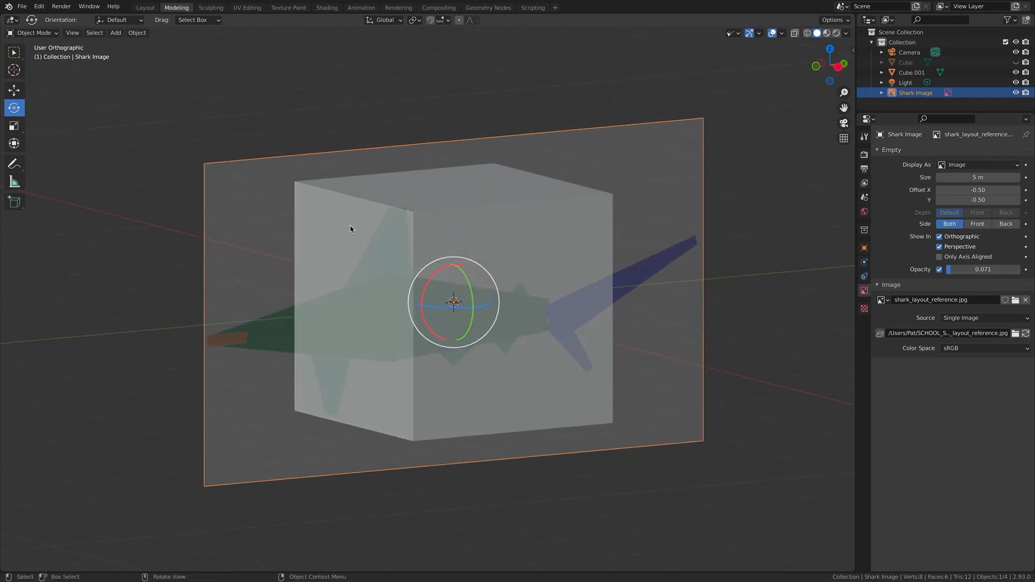